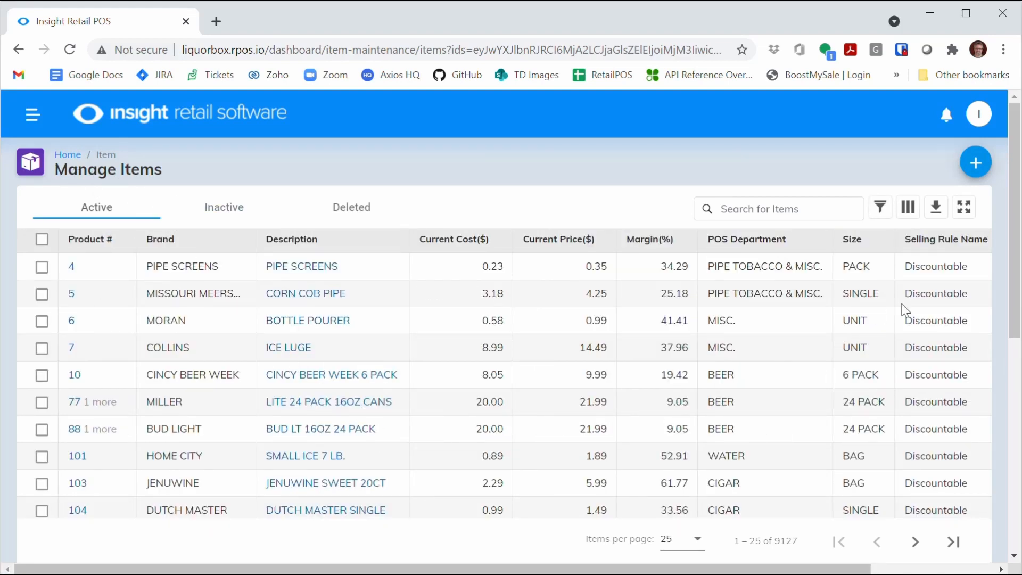
Scroll through the active items and set the list to show 1000 items per page.
left_click_drag(1018, 309, 797, 540)
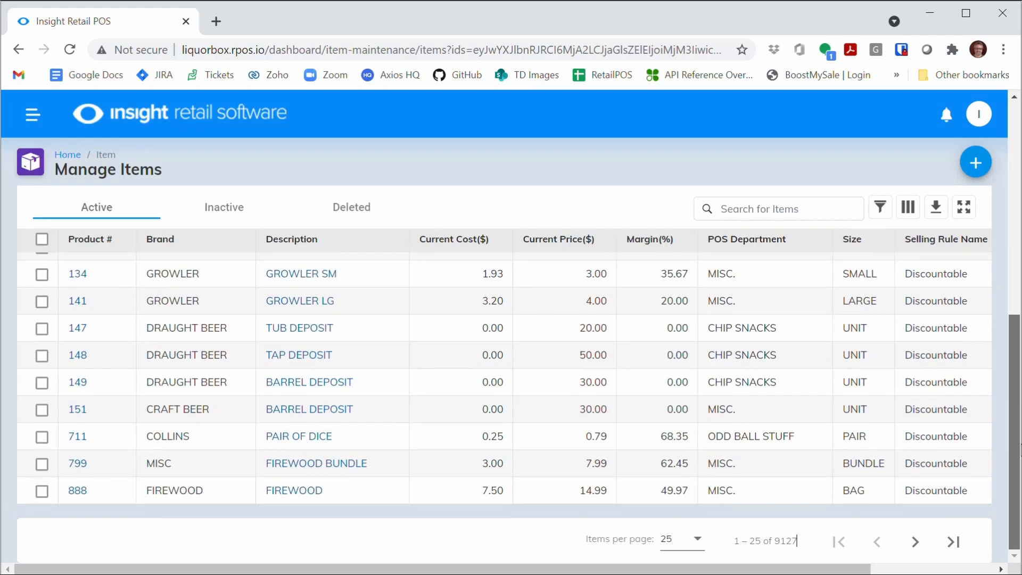
left_click_drag(1021, 445, 1010, 165)
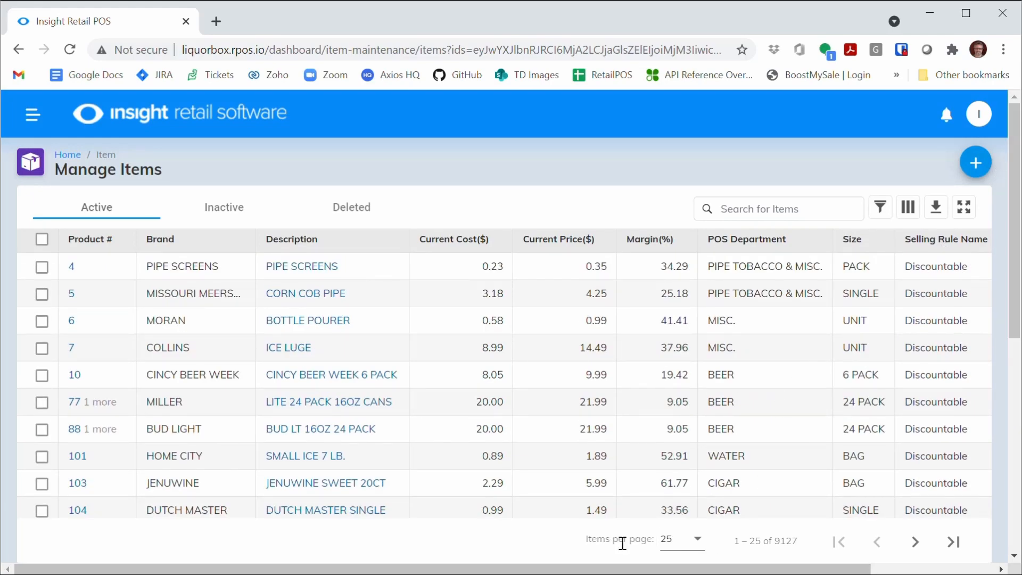
left_click(696, 544)
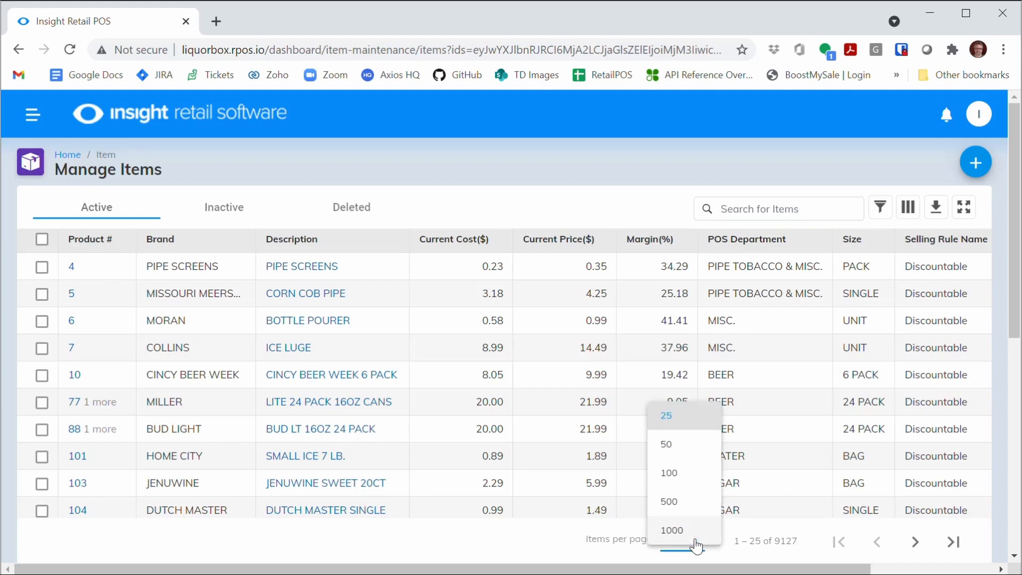
left_click(684, 531)
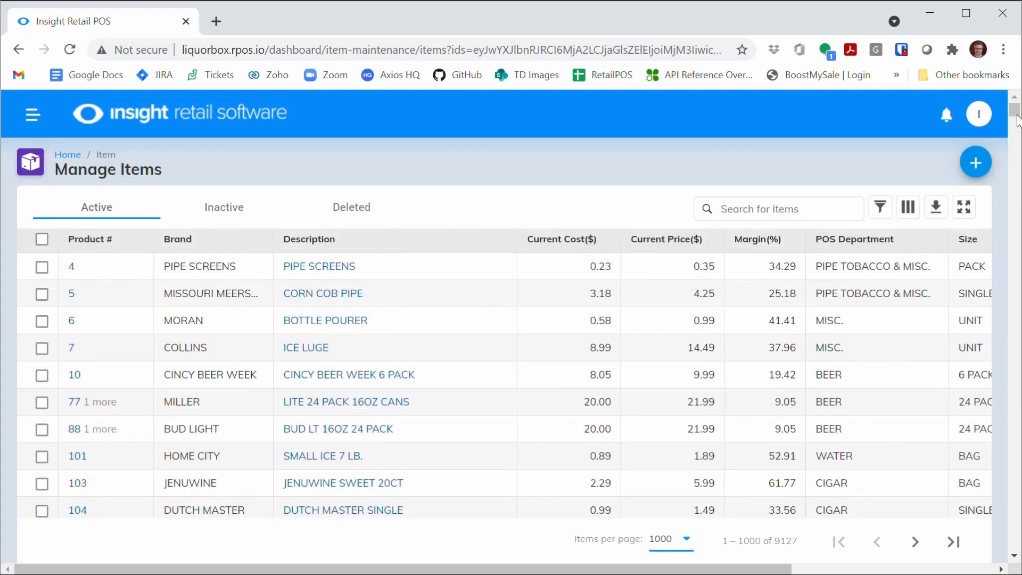
Go to the next page of items and back to the first page.
left_click_drag(1016, 112, 973, 86)
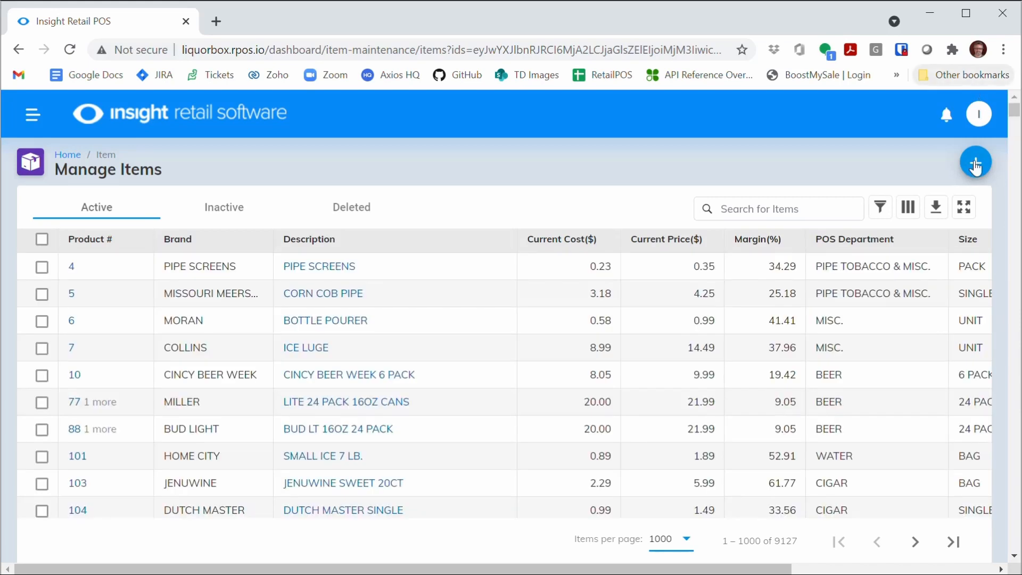
left_click(915, 542)
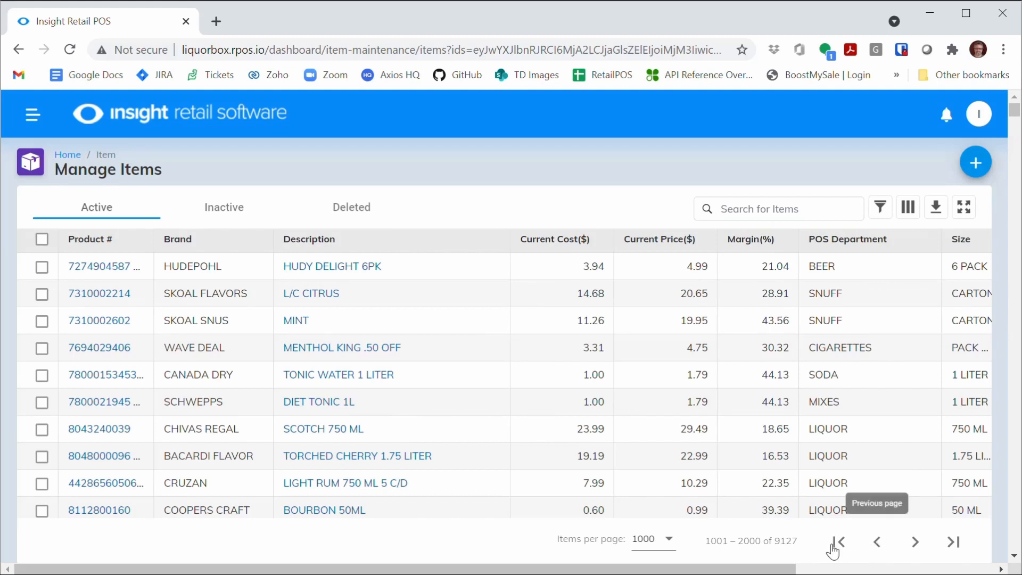
left_click(838, 542)
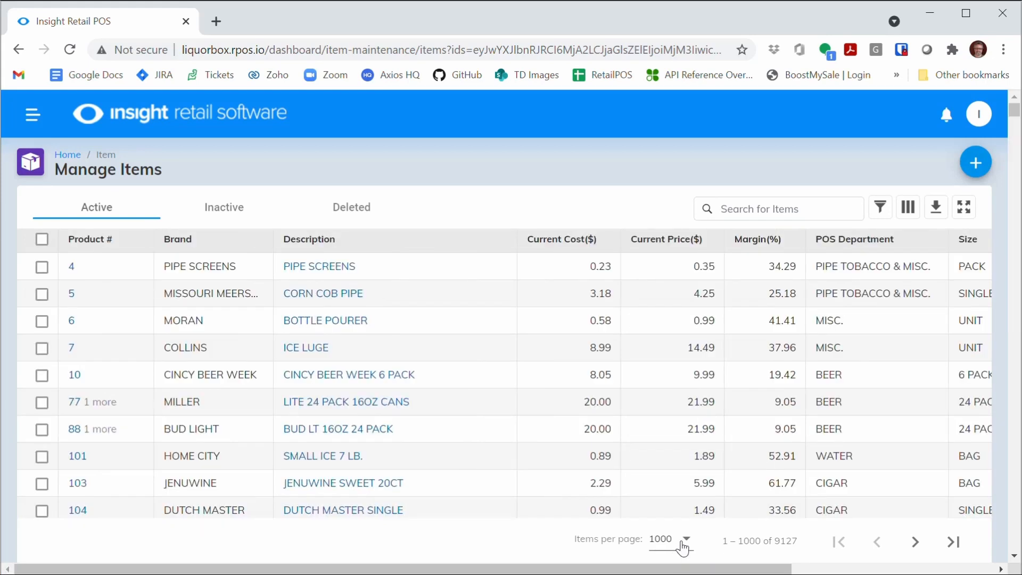
Switch the item list to 500 items per page.
left_click(681, 541)
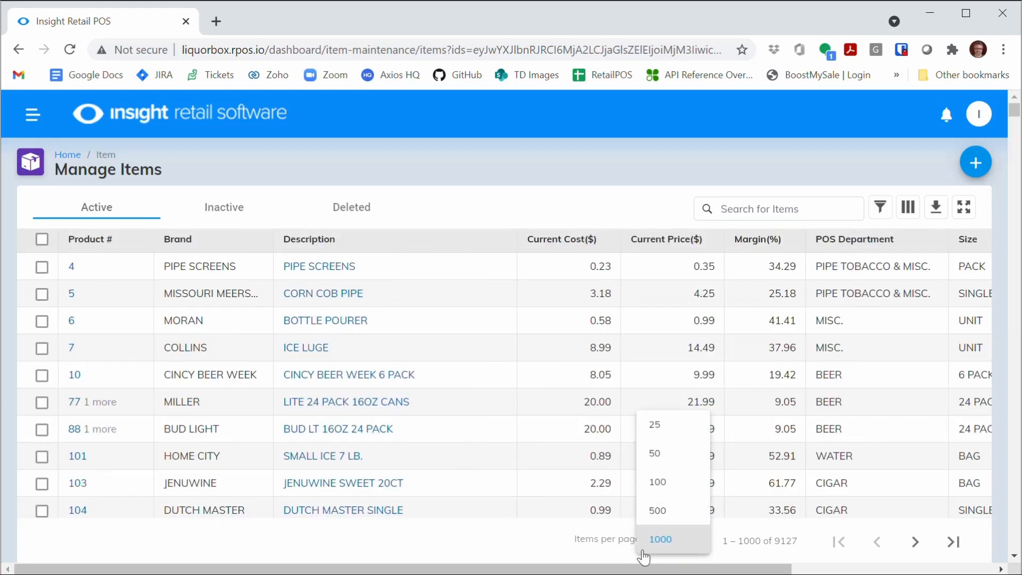
left_click(659, 510)
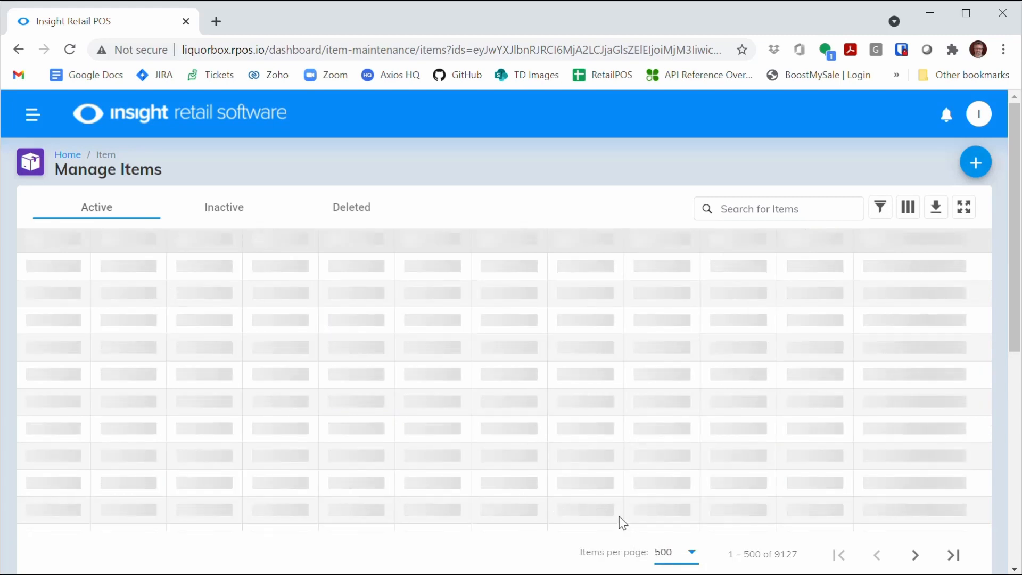
Set the item list back to 25 items per page.
left_click(692, 549)
left_click(661, 427)
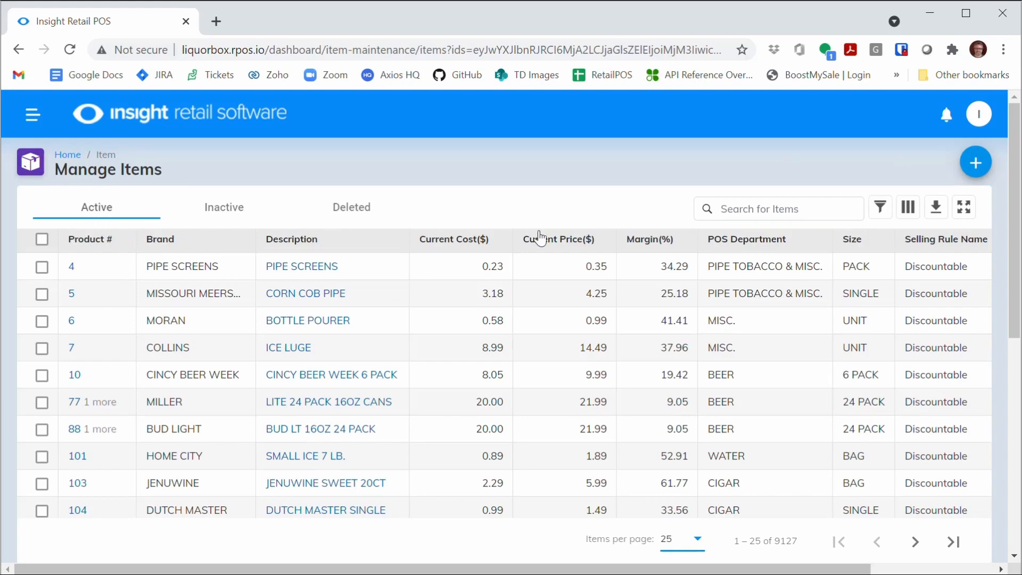
Check the inactive item list and then the deleted item list.
mouse_move(1018, 251)
left_mouse_down()
mouse_move(1018, 469)
mouse_move(1018, 256)
left_mouse_up()
left_click(237, 214)
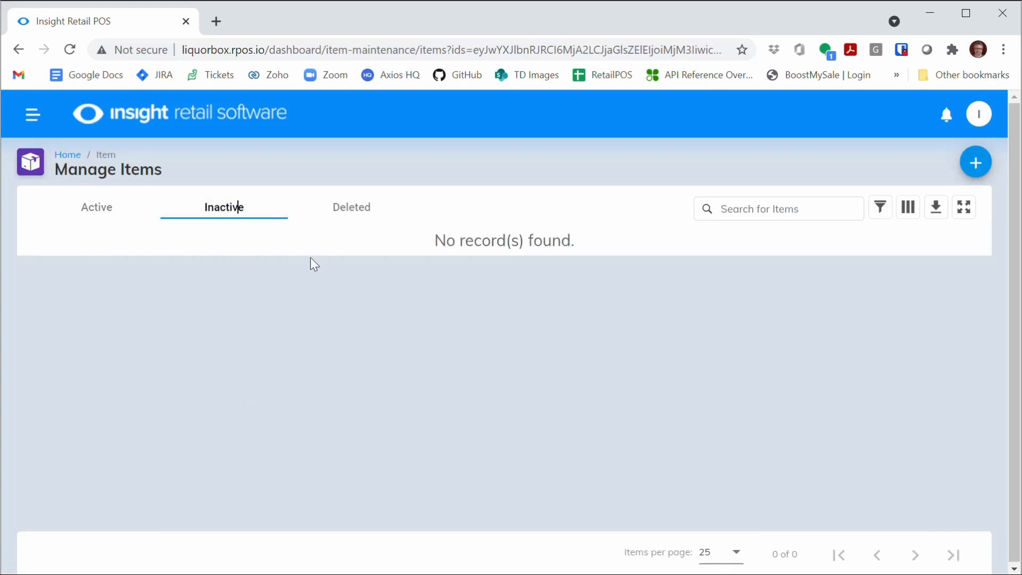
left_click(353, 212)
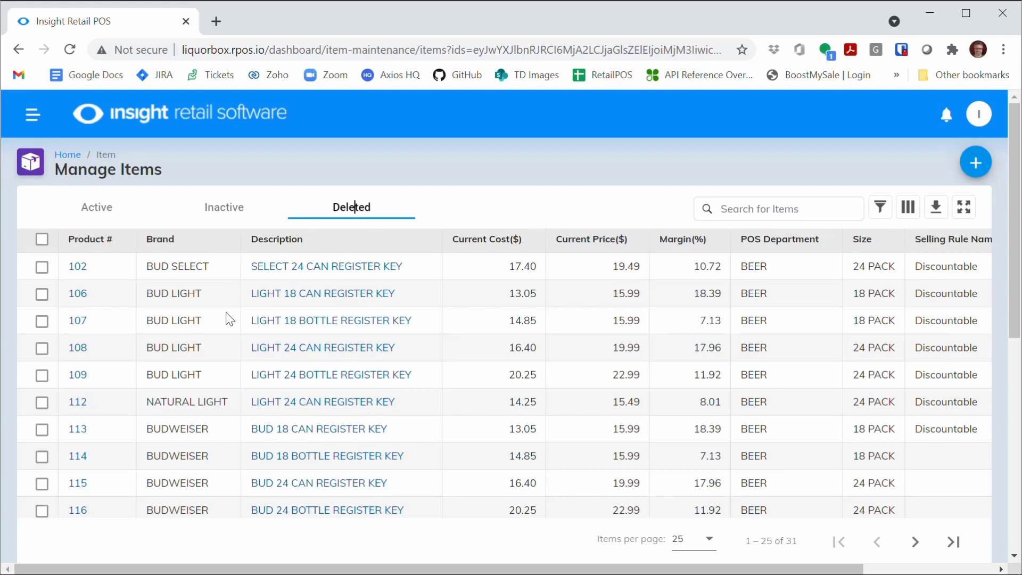
Browse the deleted items, paging to the last page and back to the first.
scroll(356, 207, "down", 1)
scroll(355, 207, "down", 5)
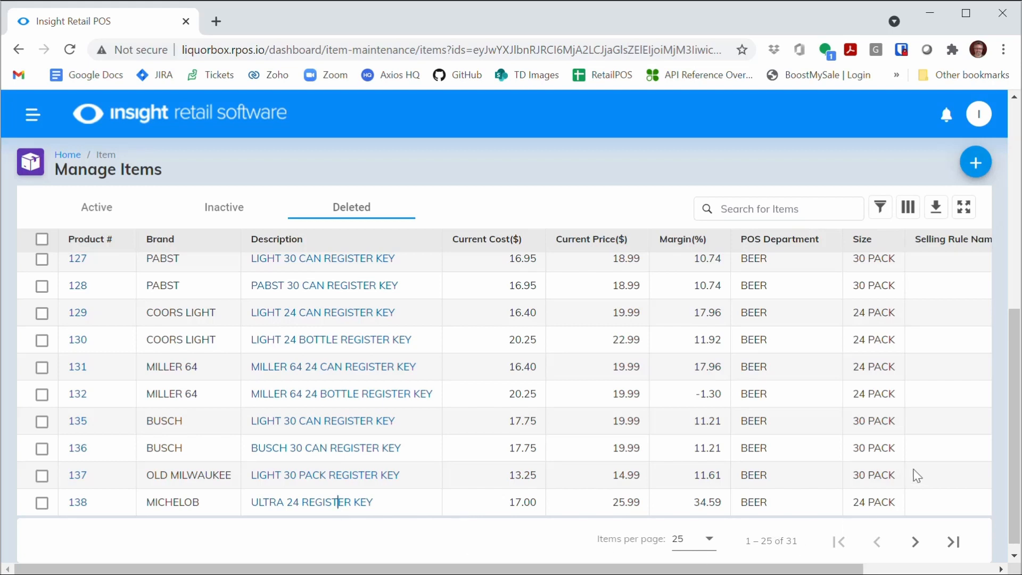
left_click(913, 543)
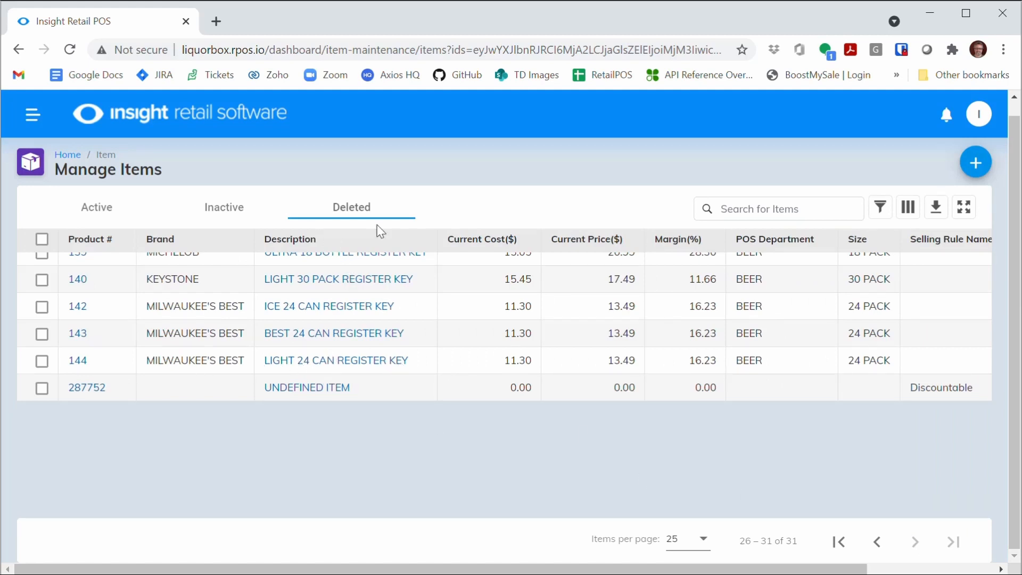
left_click(838, 541)
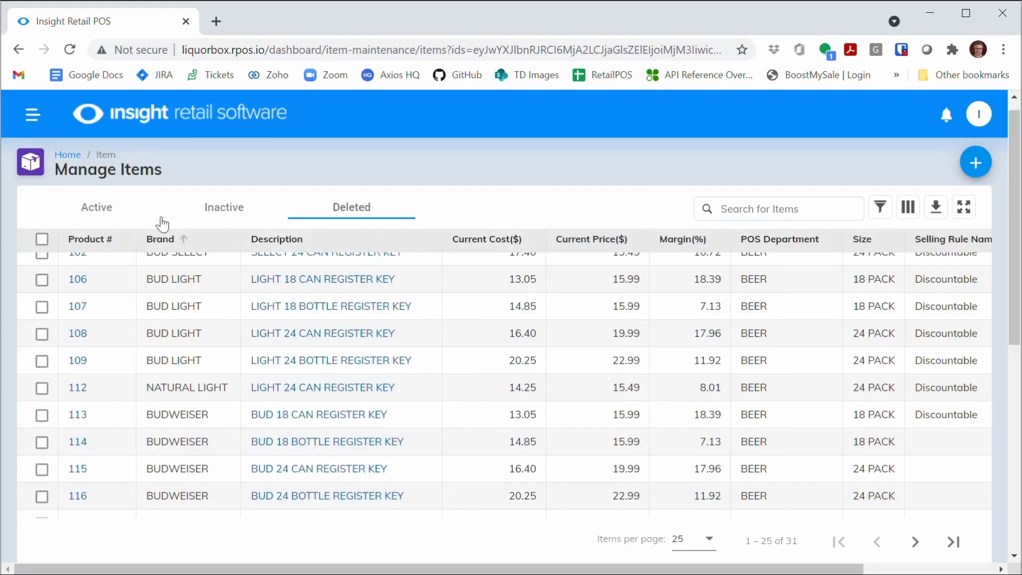
Return to the active items and sort them by product number, descending and then ascending.
left_click(106, 207)
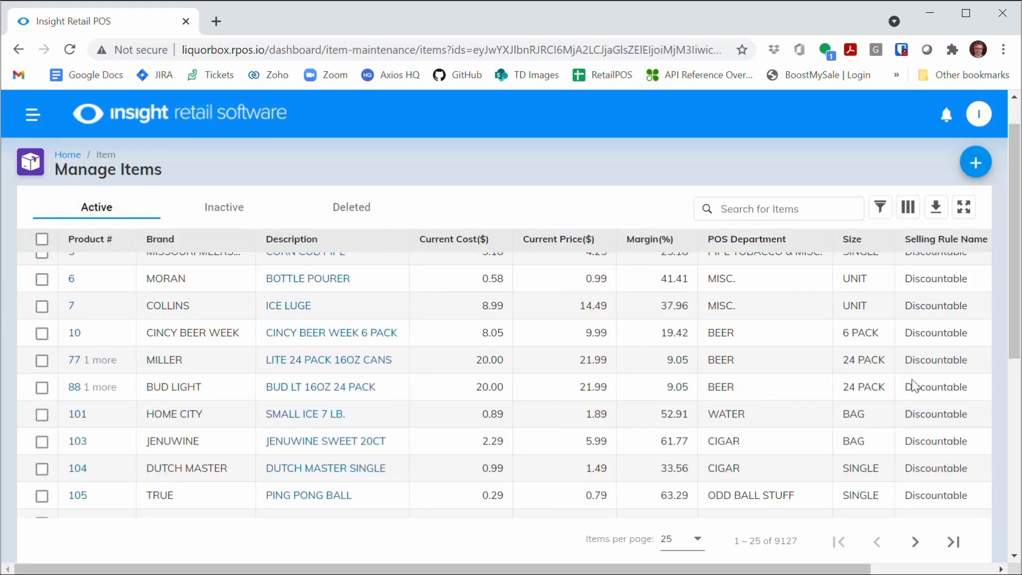
left_click_drag(1015, 314, 998, 276)
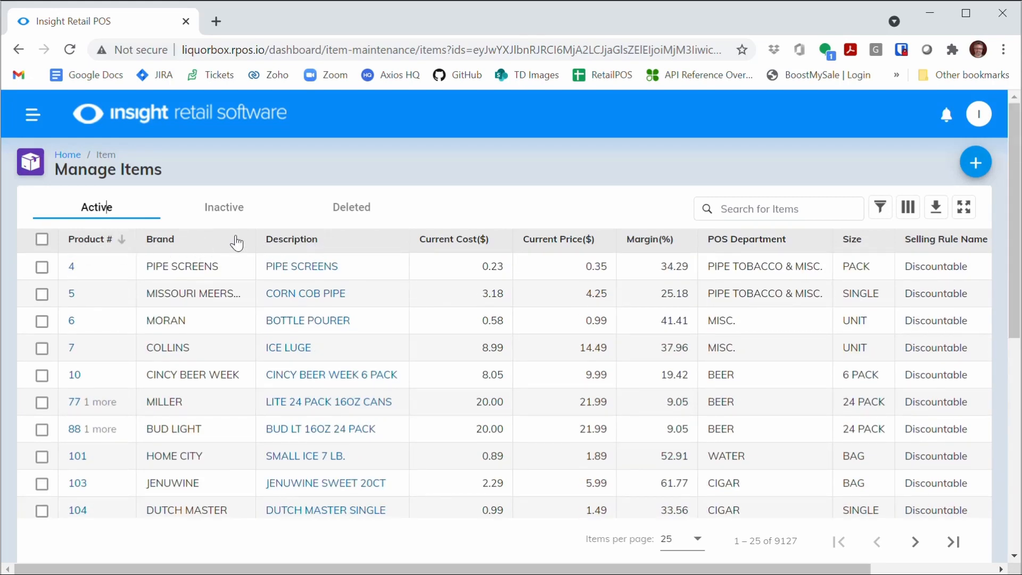
left_click(98, 244)
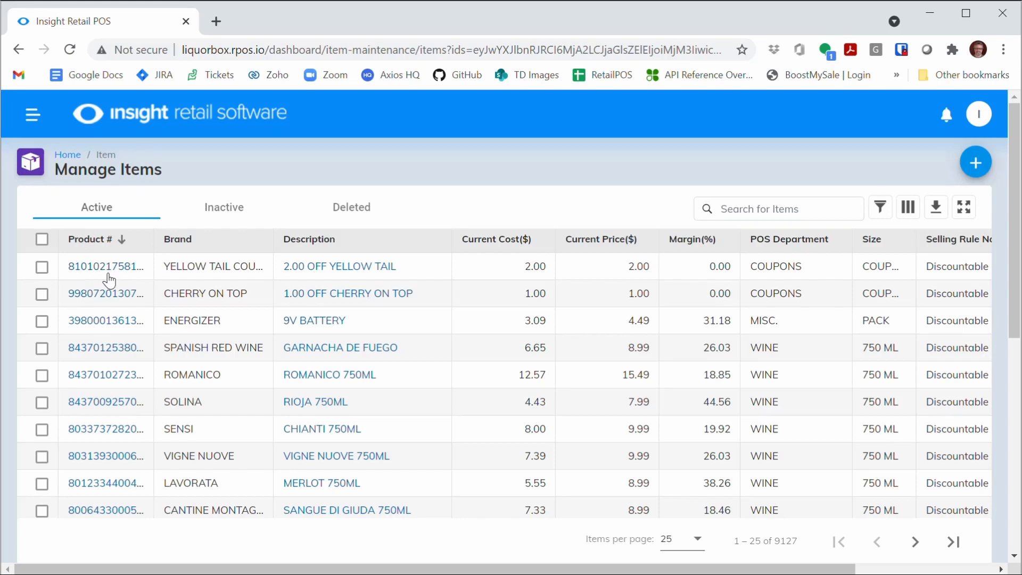
left_click(111, 241)
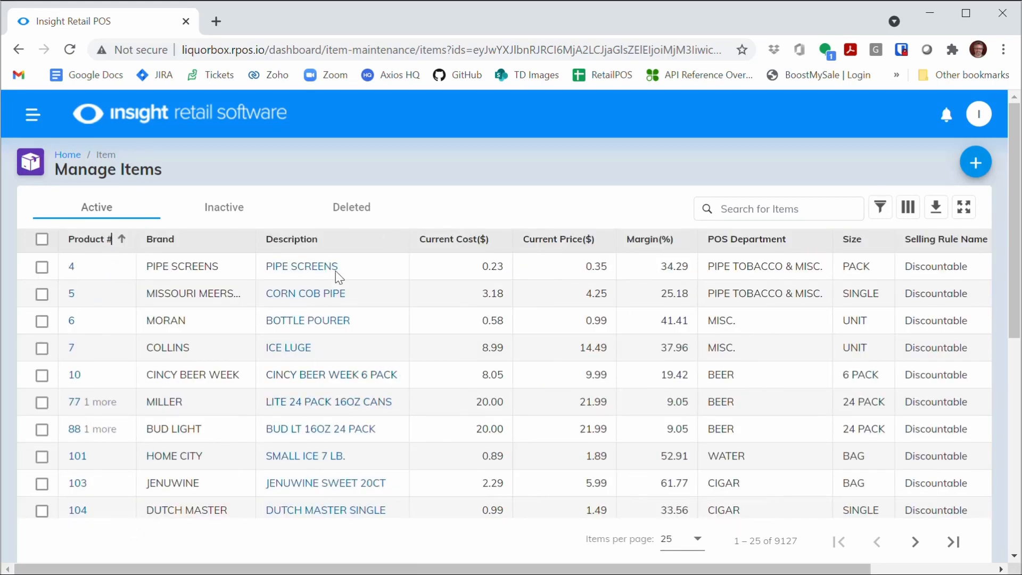
Sort the active items by description, then by current price ascending.
left_click(305, 241)
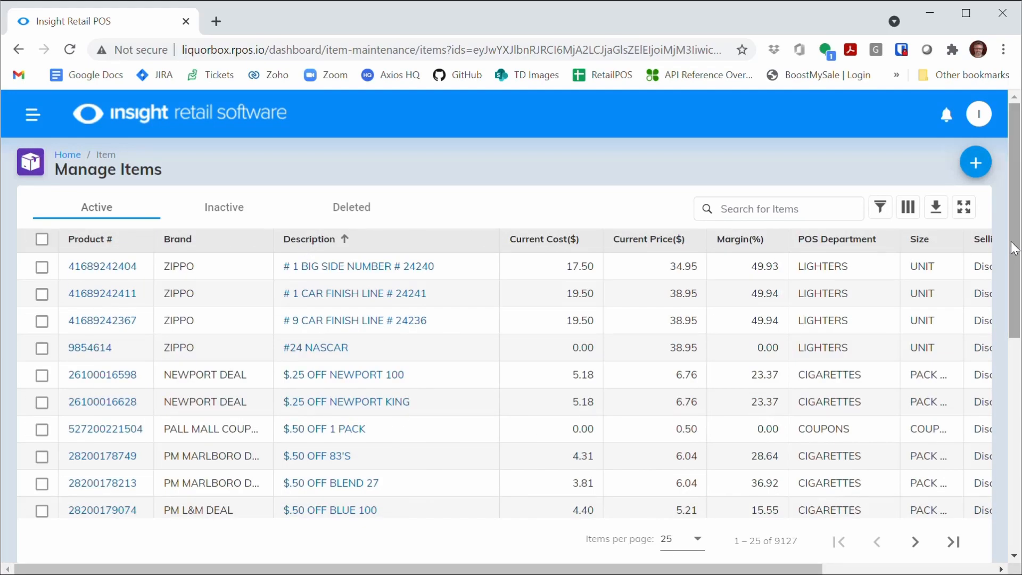
left_click_drag(1014, 247, 1014, 273)
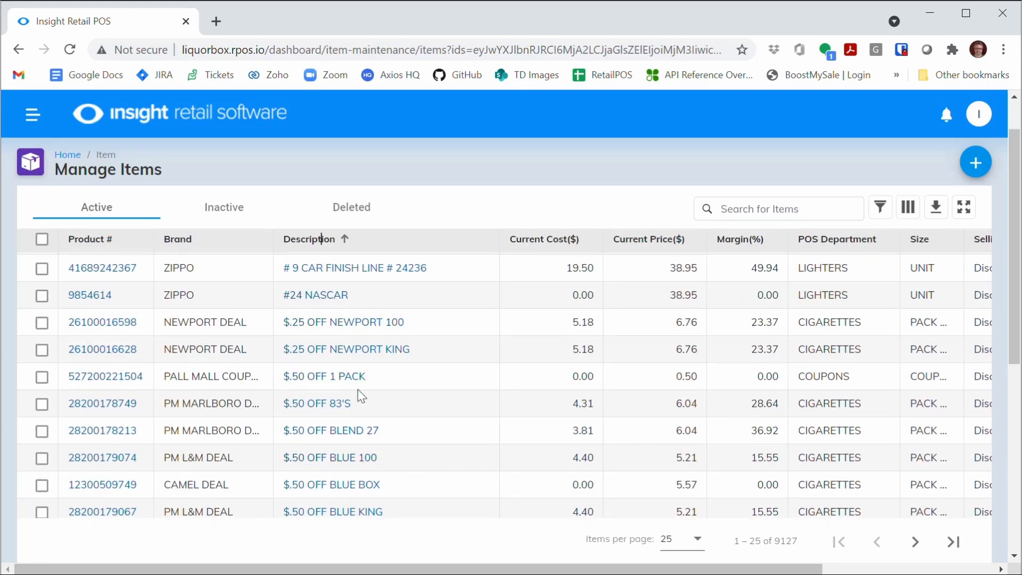
left_click(560, 246)
left_click(595, 244)
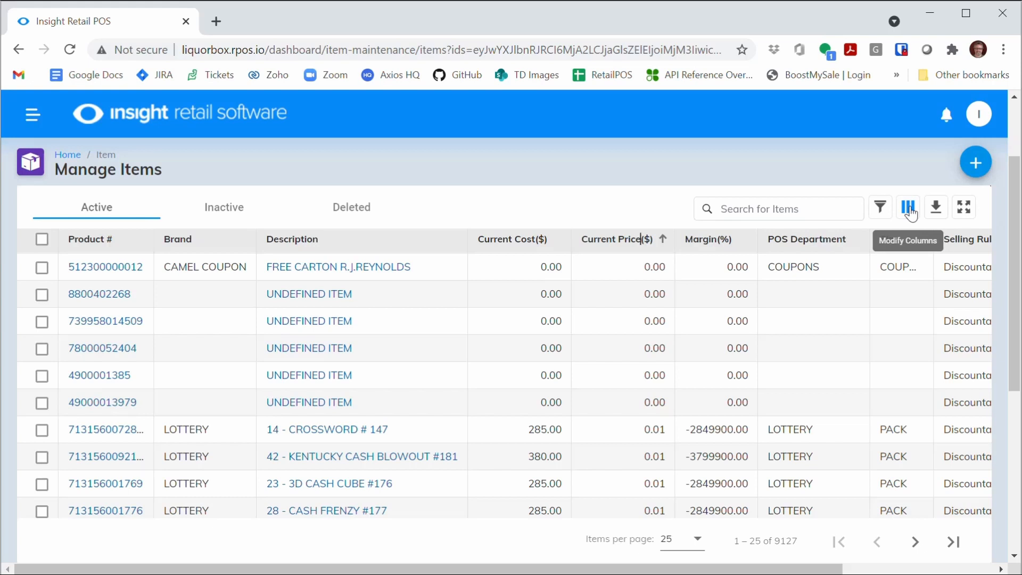
View the item list in full-screen mode and exit it, twice.
left_click(963, 212)
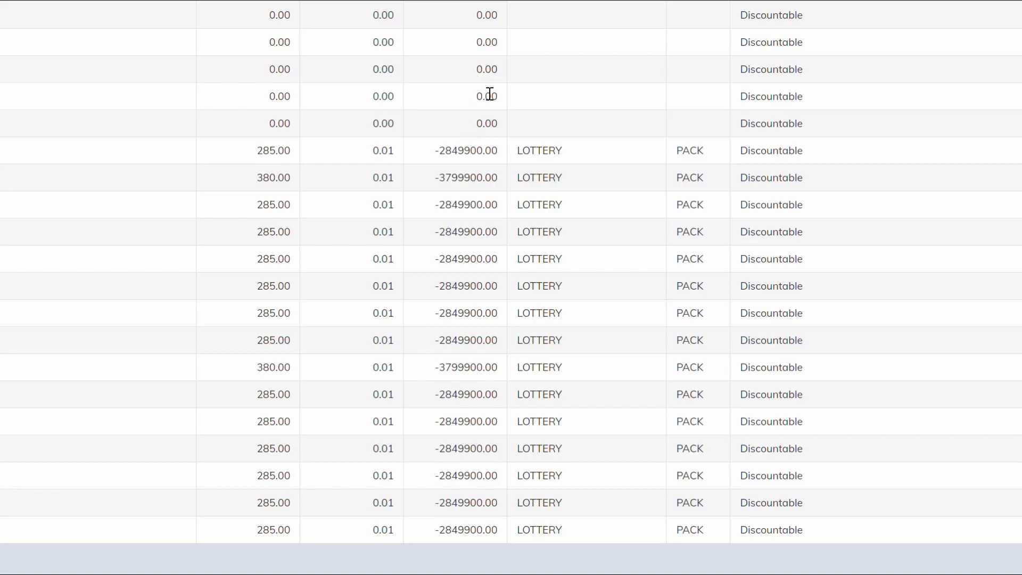
key("Escape")
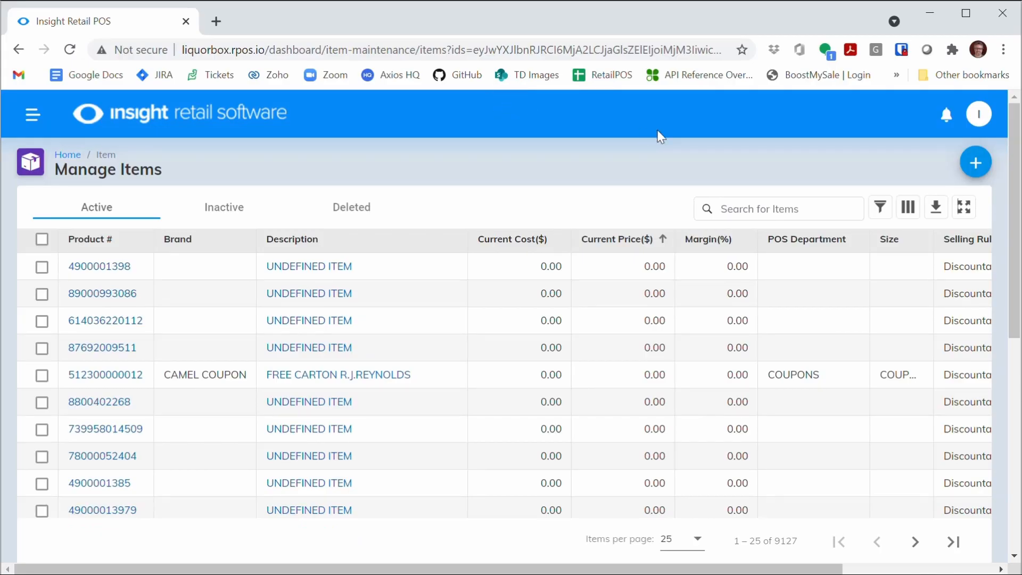
left_click(963, 209)
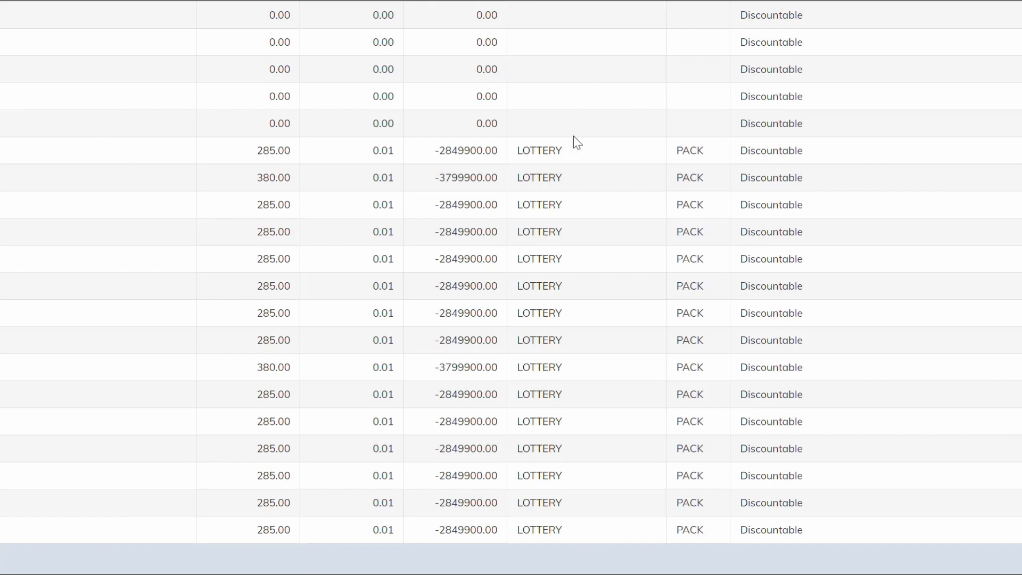
key("Escape")
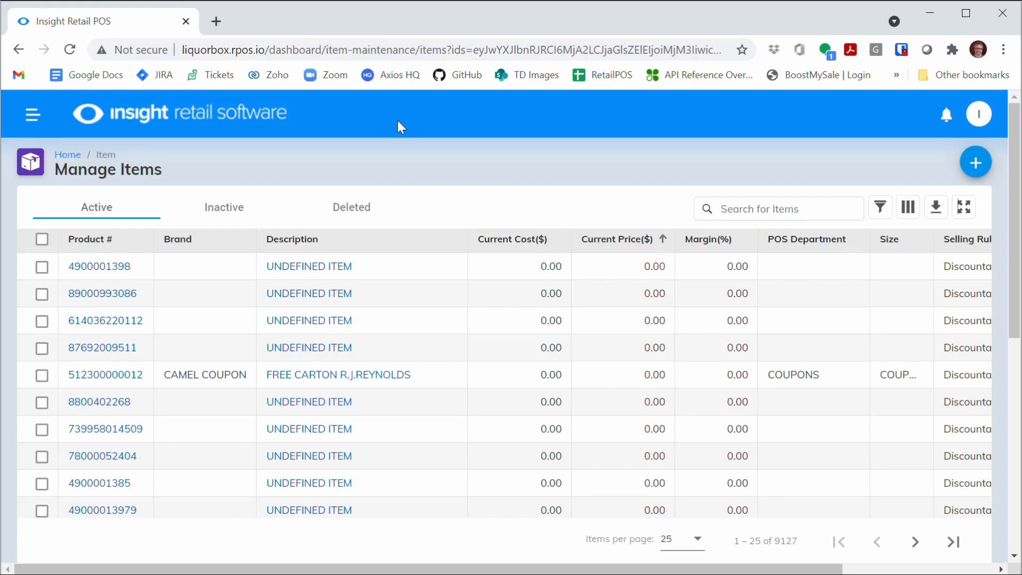
Search the items for 18200, scroll through the results, and refine the search to 18200007.
left_click(726, 209)
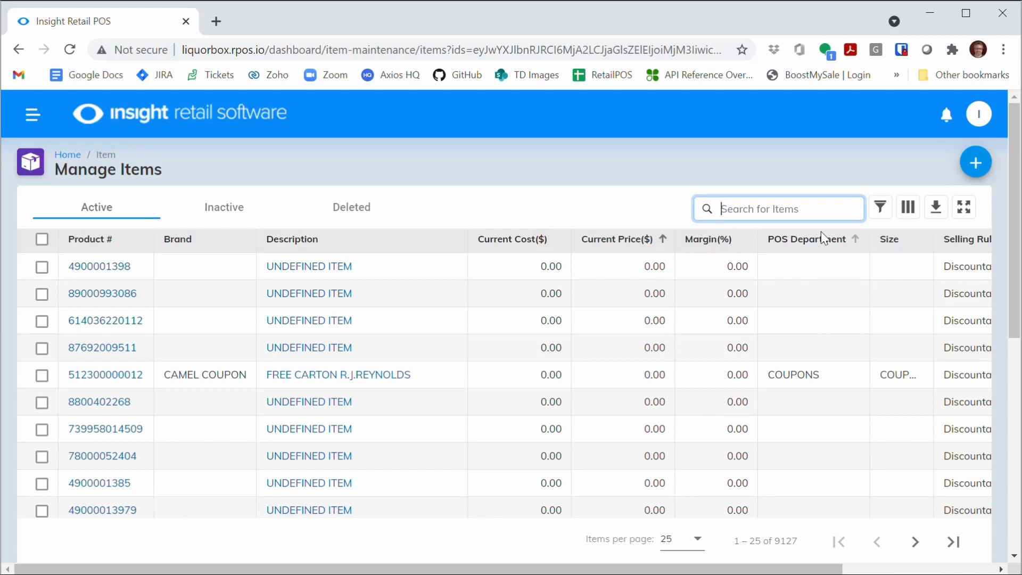
type("18200")
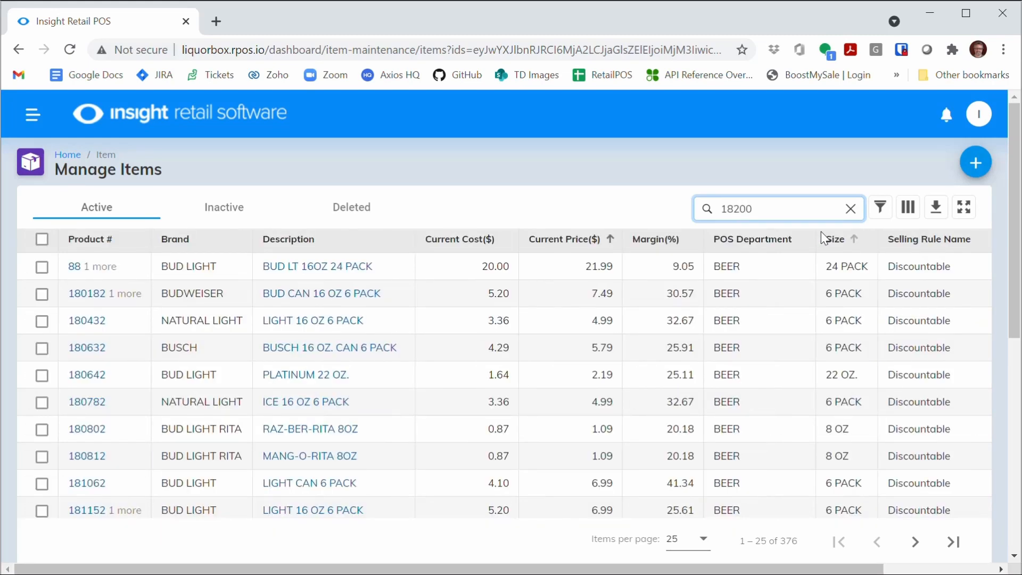
left_click_drag(1016, 292, 913, 287)
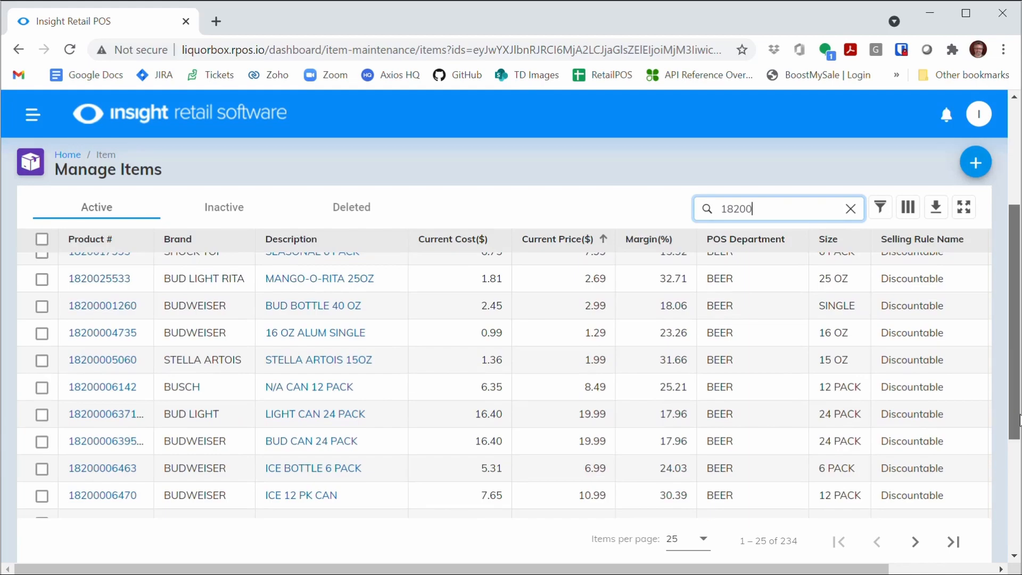
left_click_drag(1014, 330, 1013, 540)
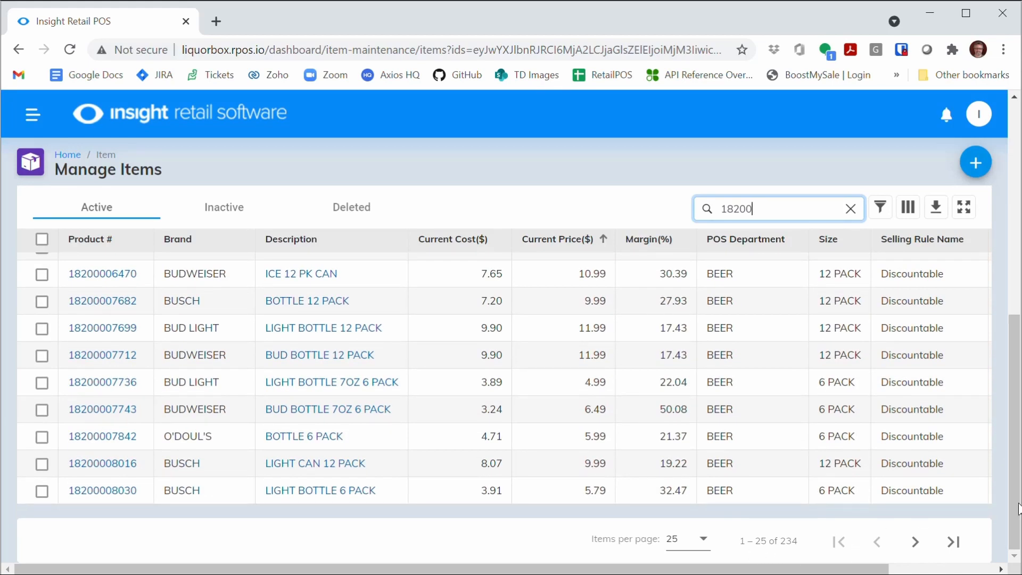
scroll(1002, 312, "up", 8)
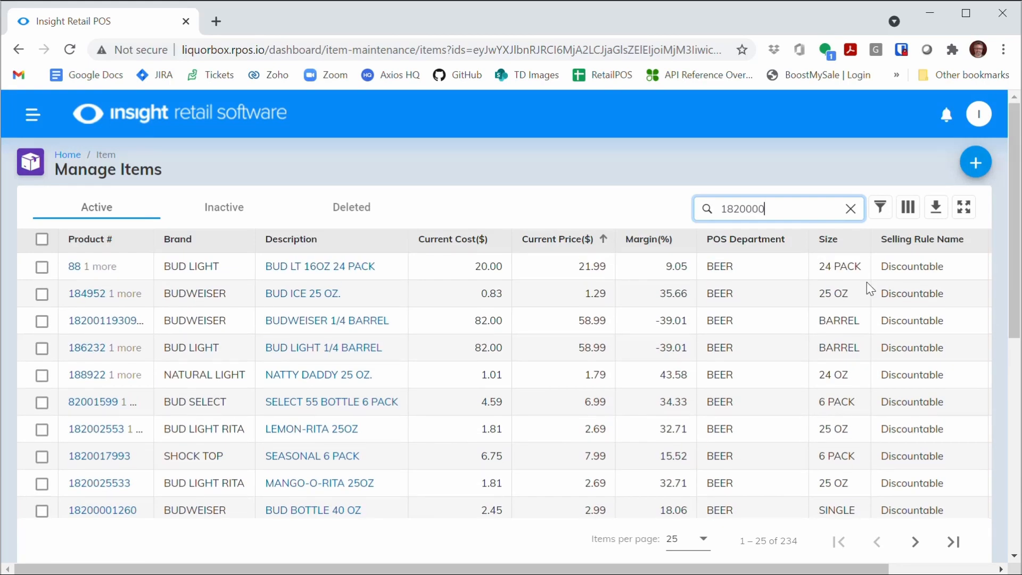
type("7")
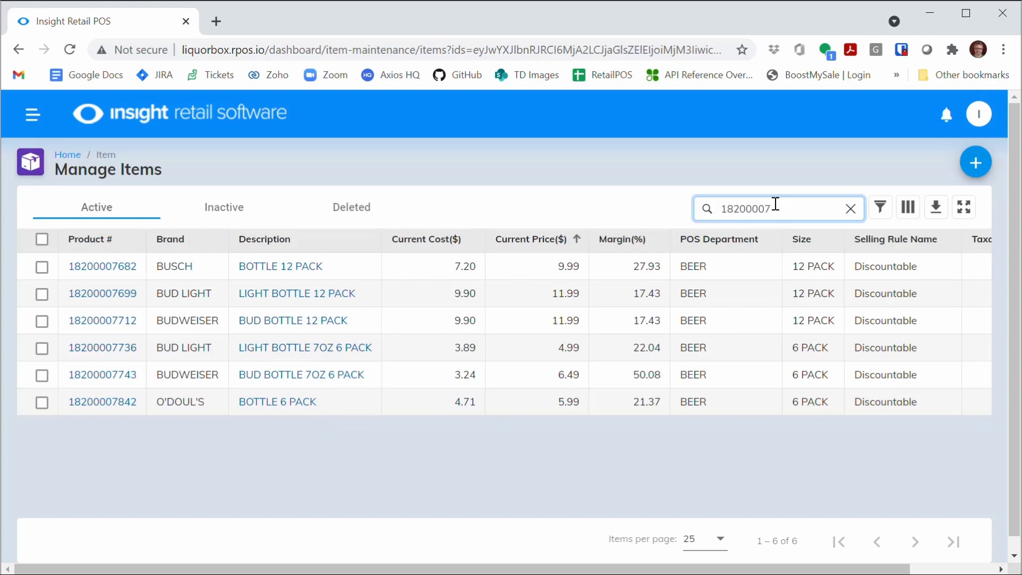
Clear the search box and search the items for onion.
left_click_drag(772, 209, 690, 214)
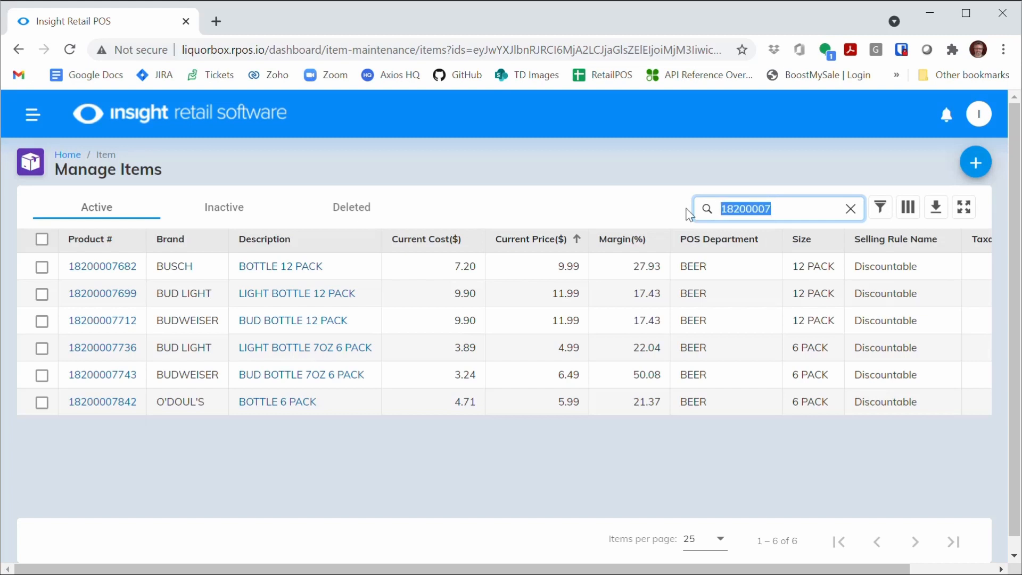
key("BackSpace")
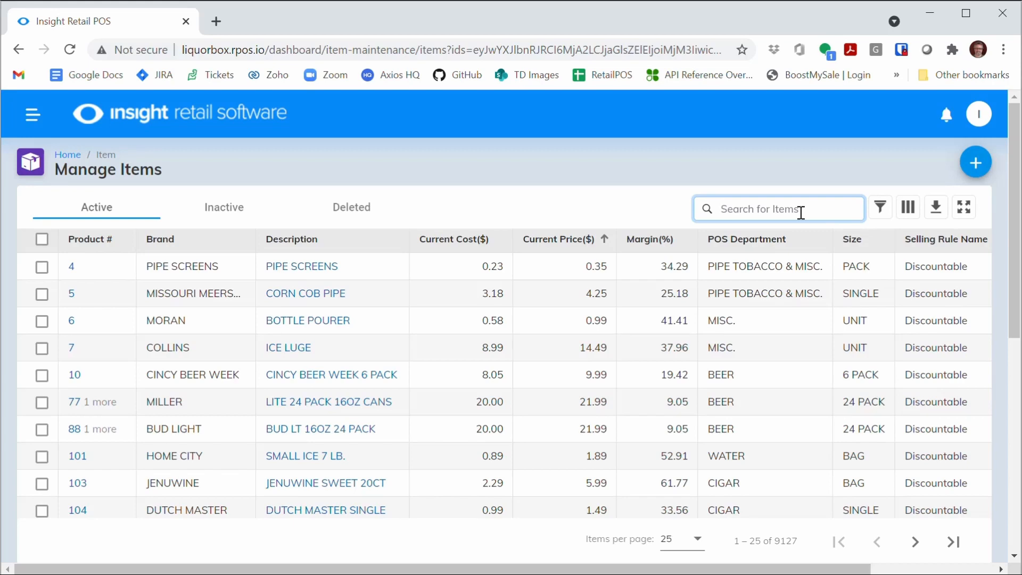
type("onion")
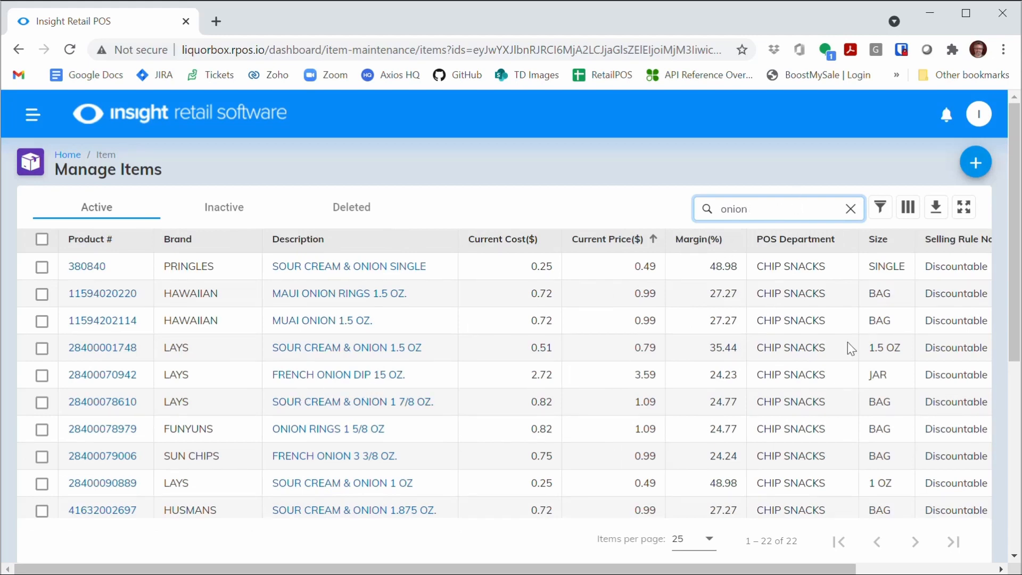
Clear the item search box and re-enter onion as the search term.
left_click_drag(1018, 338, 795, 276)
left_click_drag(759, 208, 673, 229)
key("BackSpace")
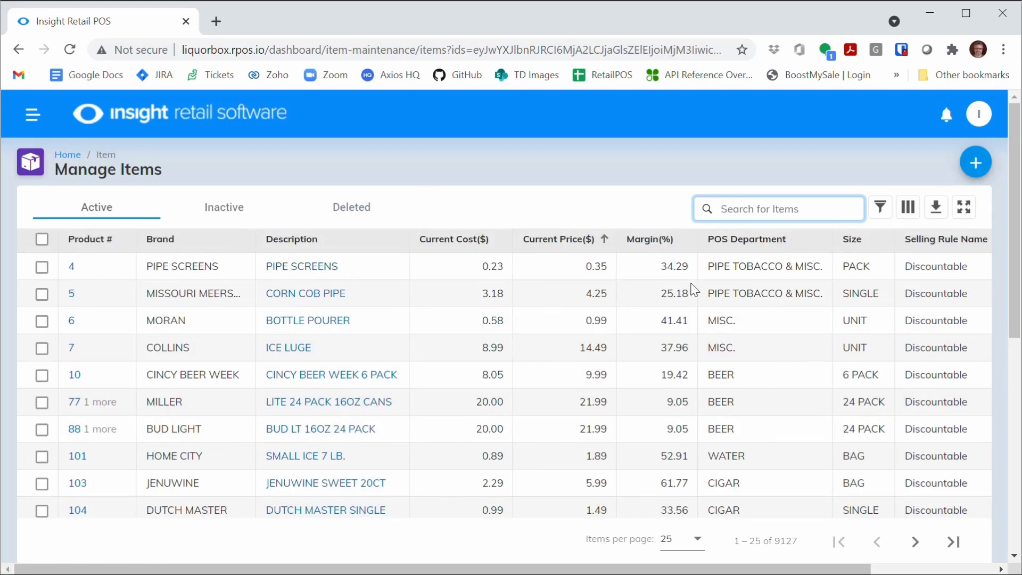
type("onion")
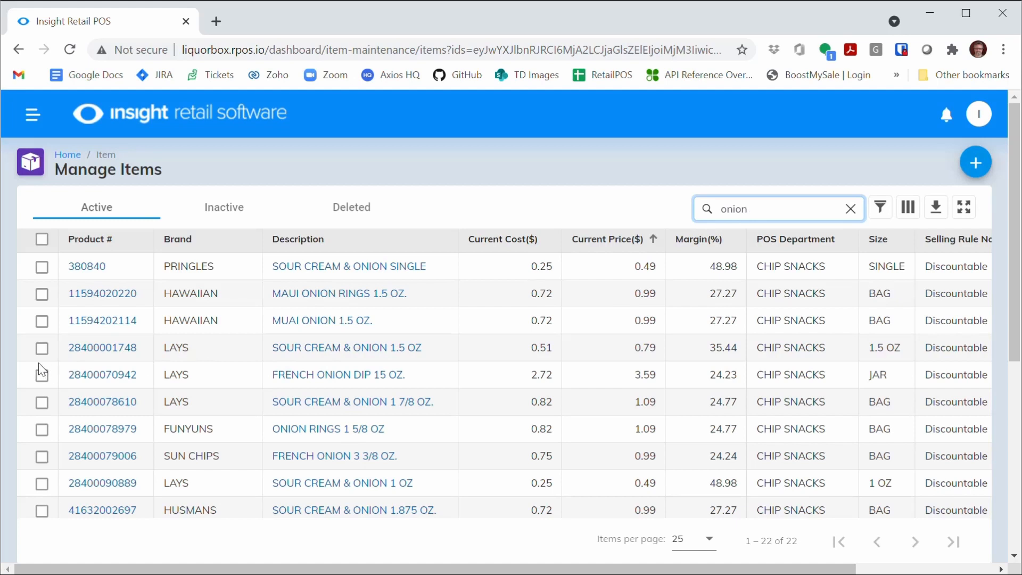
Select the SOUR CREAM & ONION 1.5 OZ item and open it for editing.
left_click(41, 348)
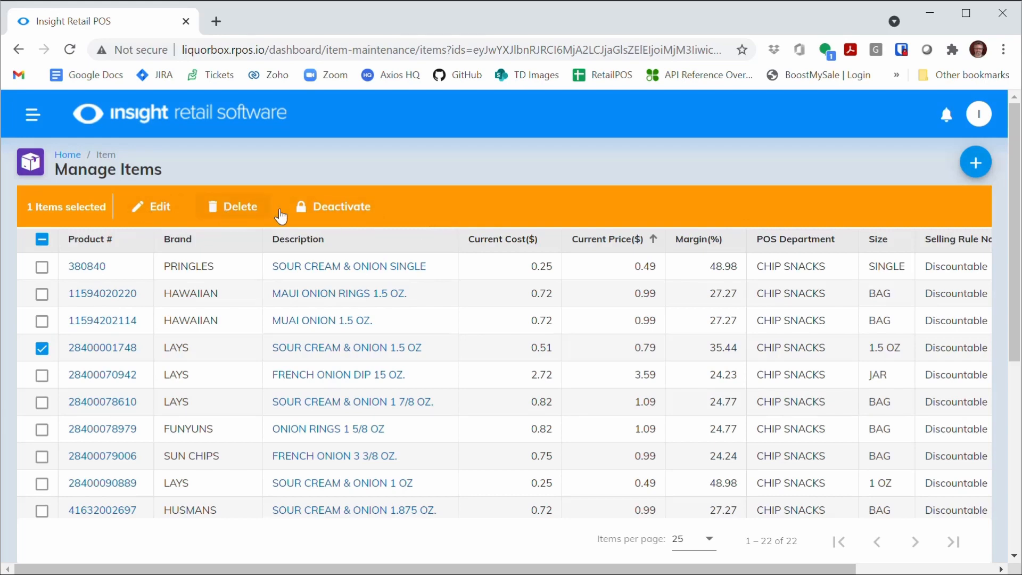
left_click(167, 212)
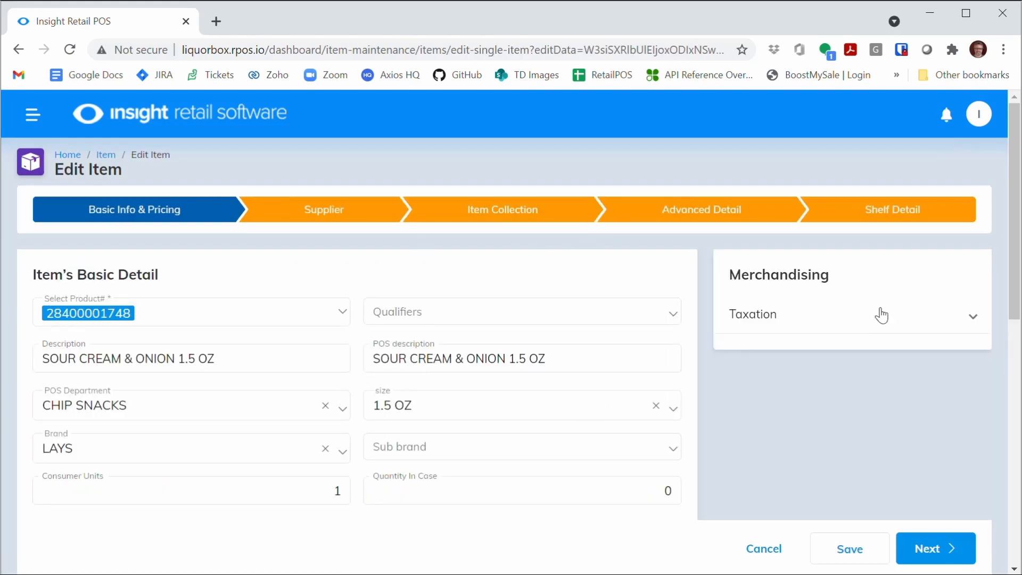
Step through the edit wizard's Basic Info & Pricing, Supplier, Item Collection and Advanced Detail pages, then cancel the edit.
scroll(988, 328, "down", 5)
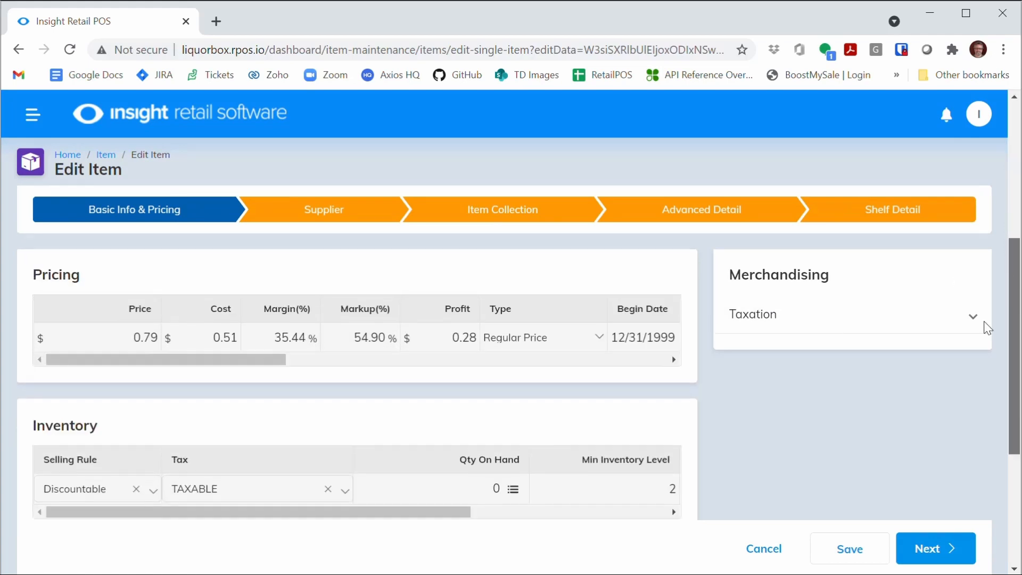
scroll(987, 327, "up", 5)
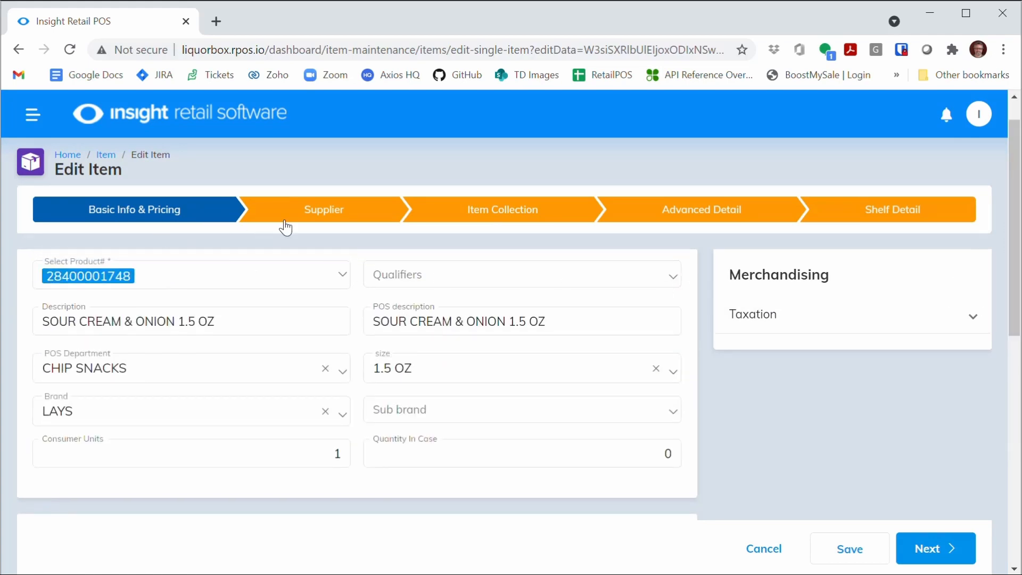
left_click(324, 213)
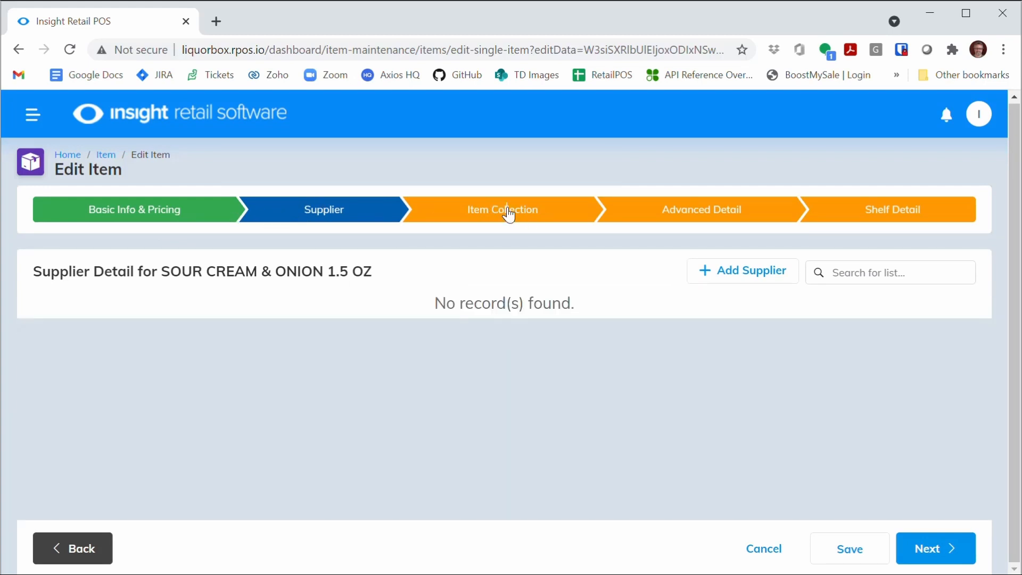
left_click(520, 218)
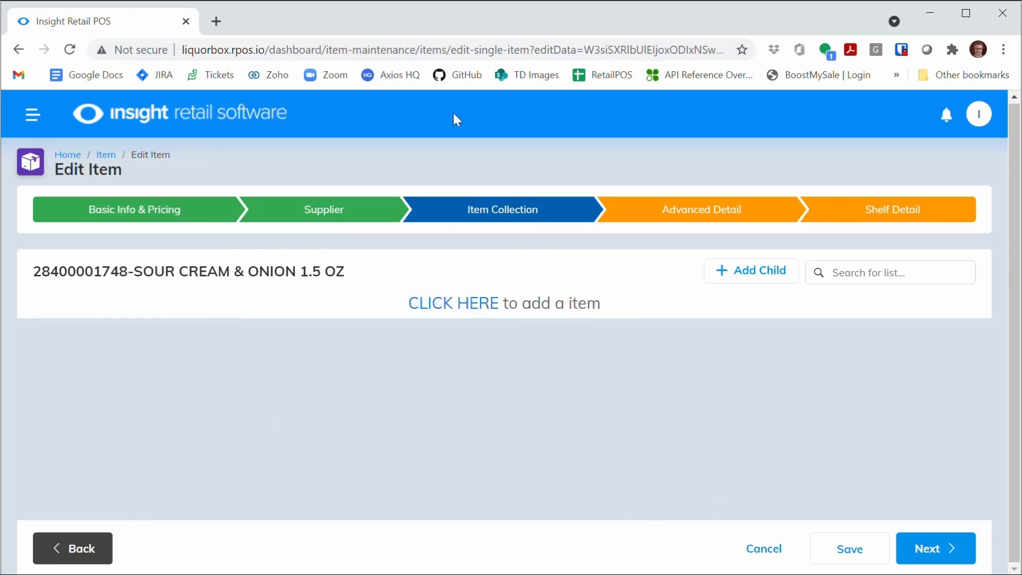
left_click(70, 559)
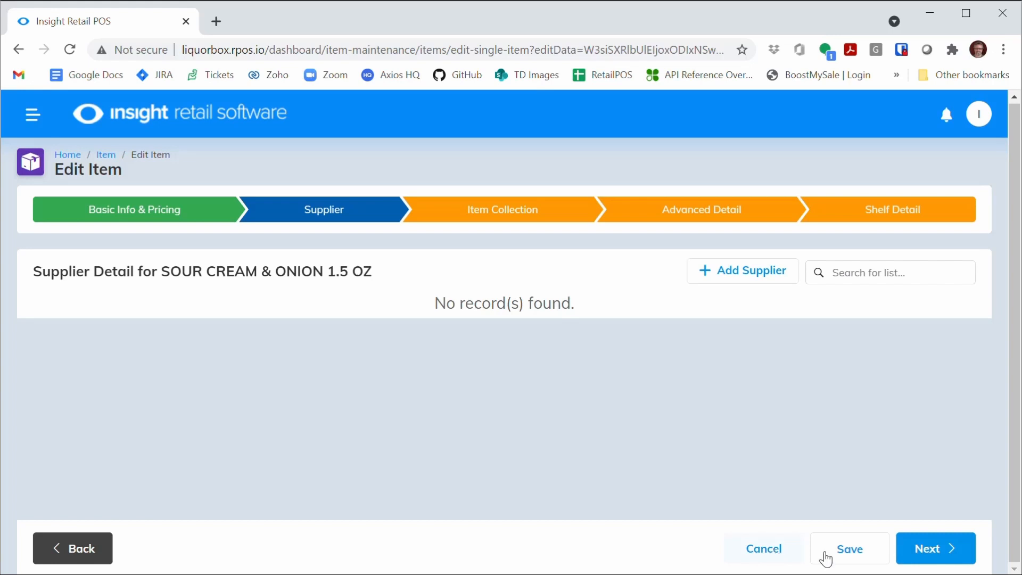
left_click(933, 555)
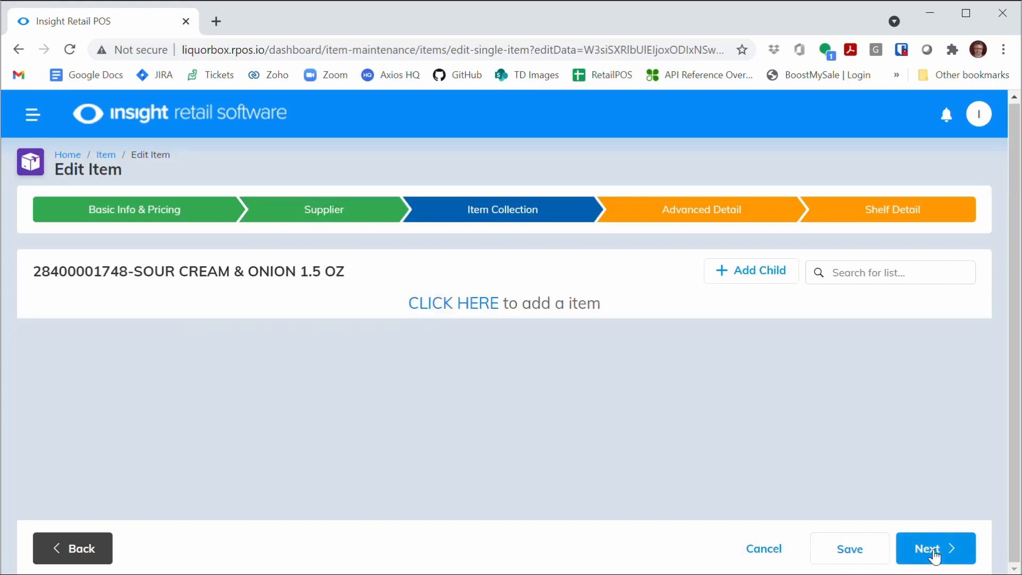
left_click(934, 555)
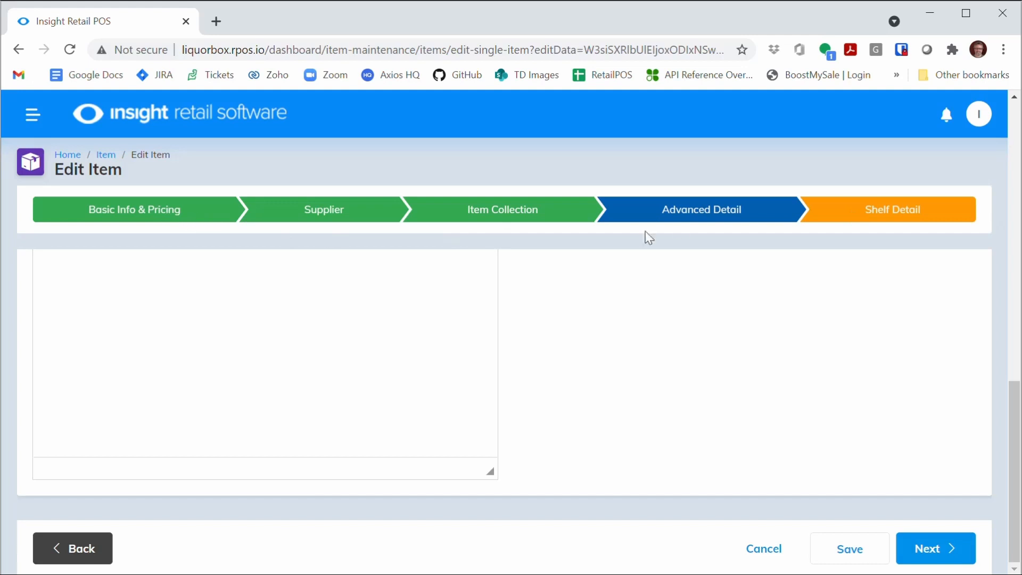
left_click(764, 551)
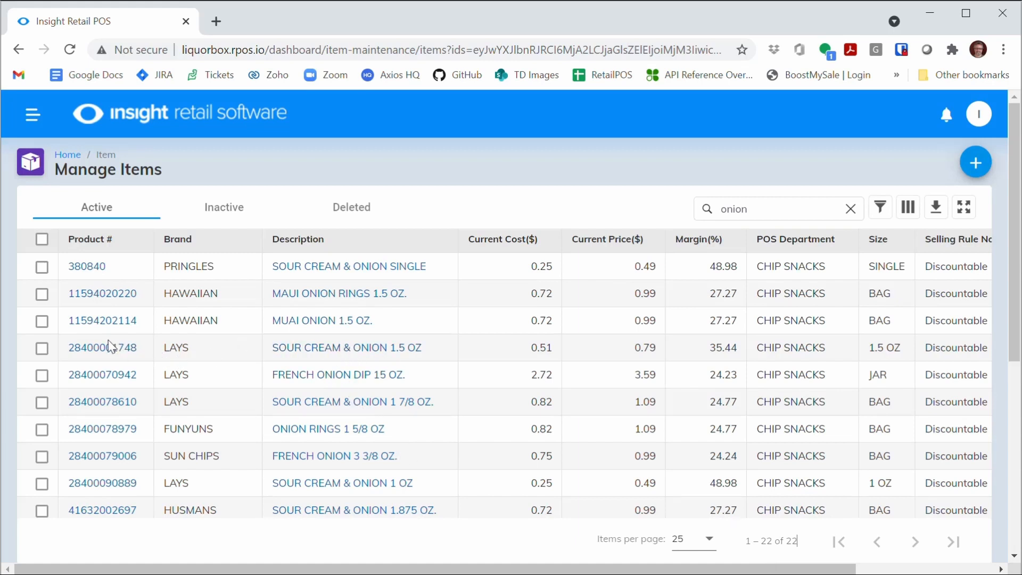
Open the SOUR CREAM & ONION 1.5 OZ item's full edit page, review its sections, and go back.
left_click(312, 347)
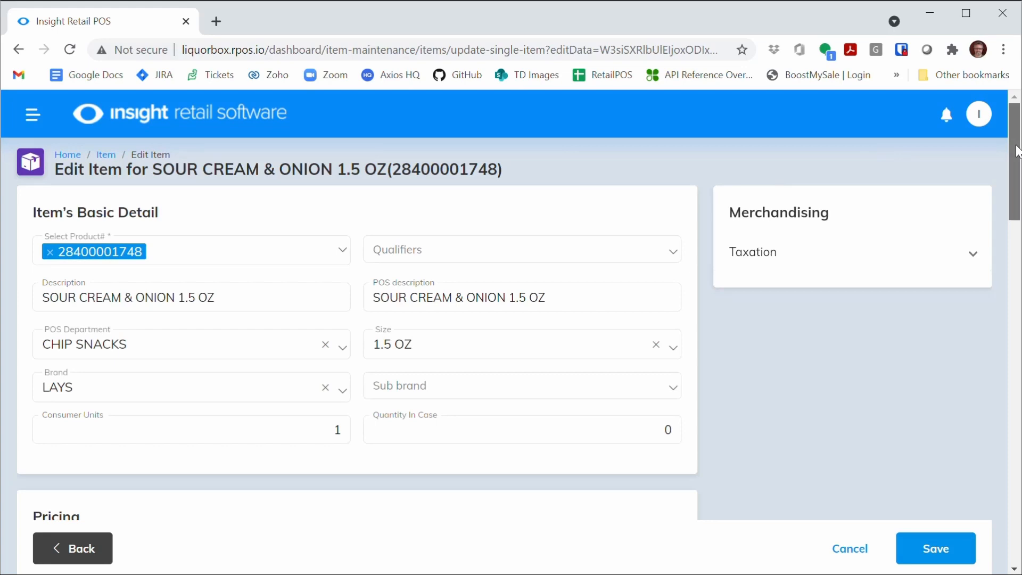
left_click_drag(1017, 152, 1010, 282)
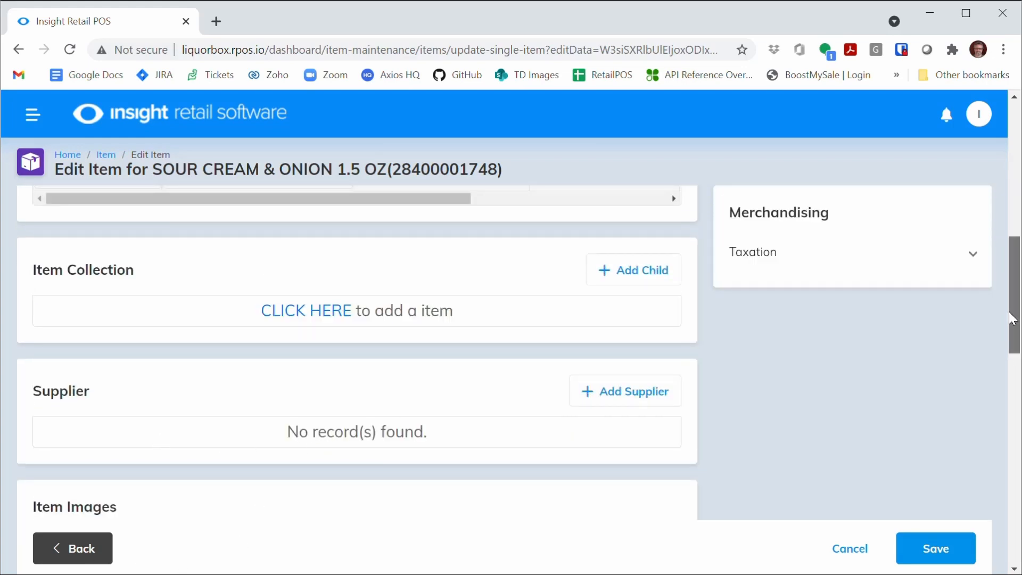
left_click_drag(1013, 318, 1012, 263)
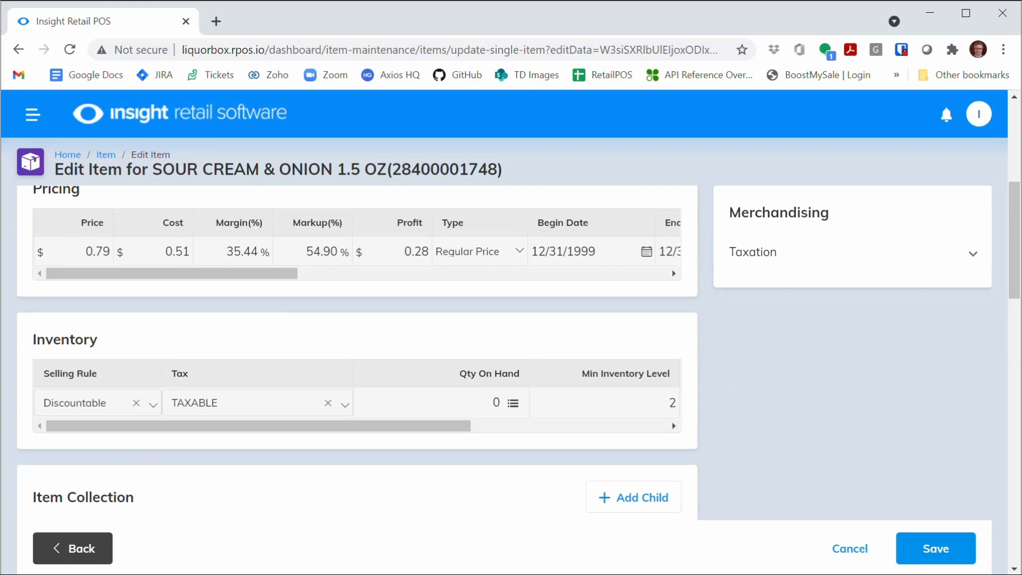
left_click(80, 548)
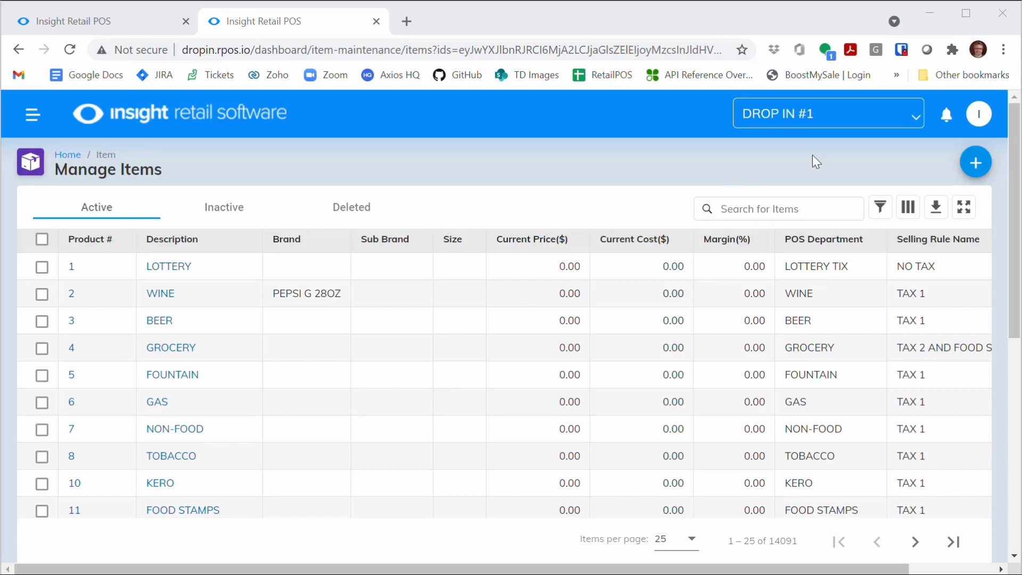
Switch the store selector to DROP IN 4 (FAMILY), then DROP IN #7, and return to DROP IN #1.
left_click(823, 120)
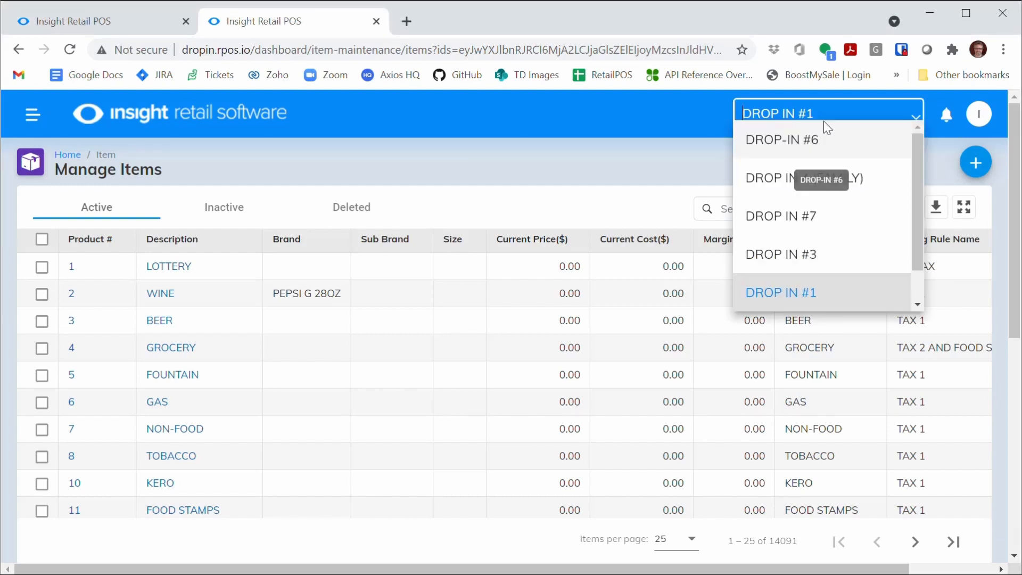
left_click(799, 189)
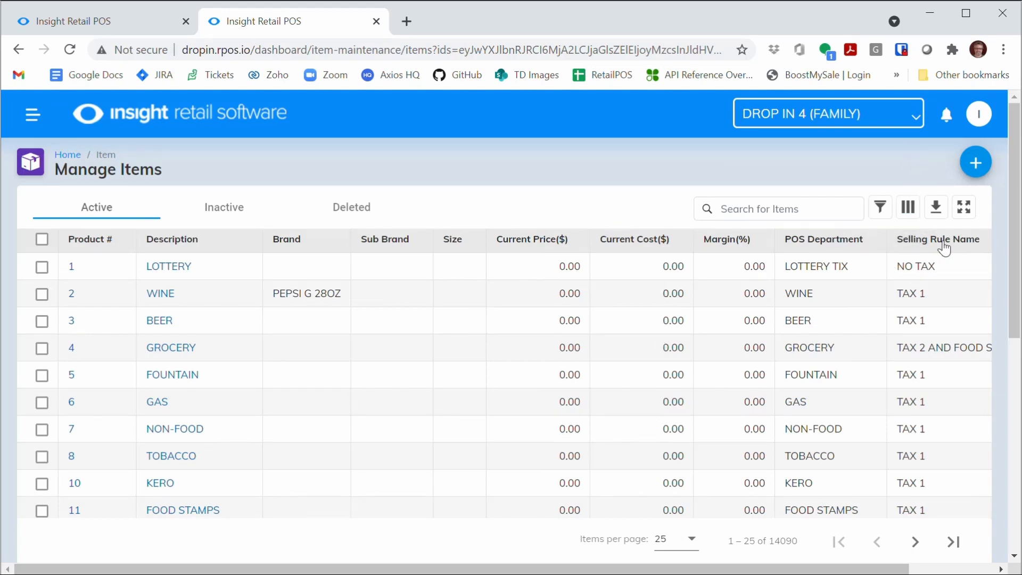
left_click(914, 115)
left_click(805, 214)
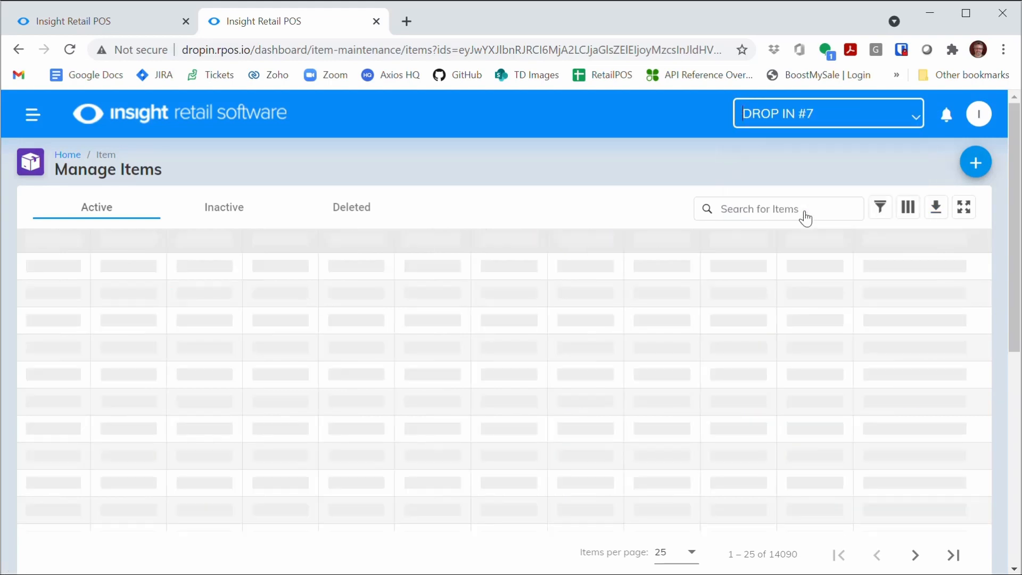
left_click(900, 119)
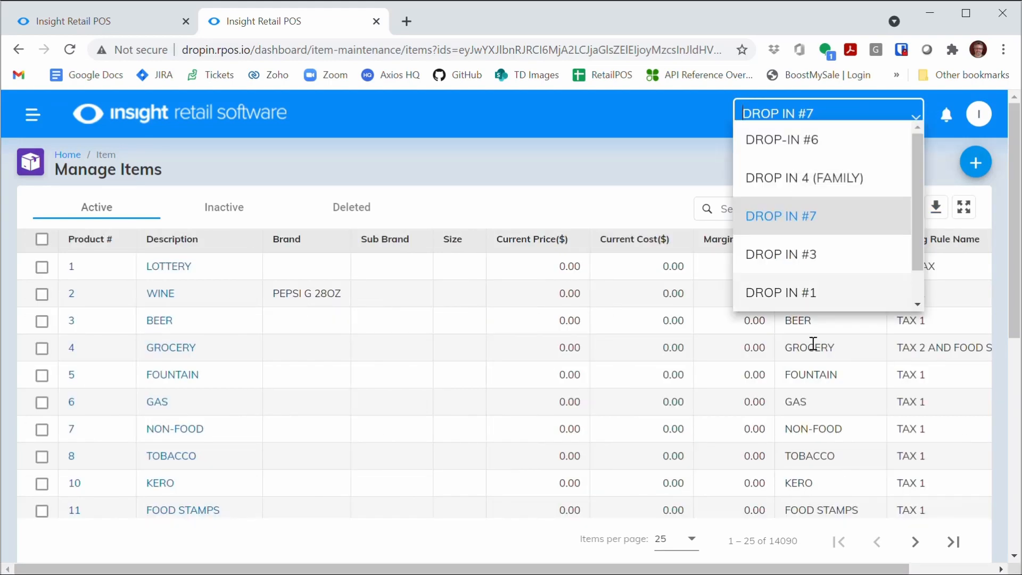
left_click(820, 298)
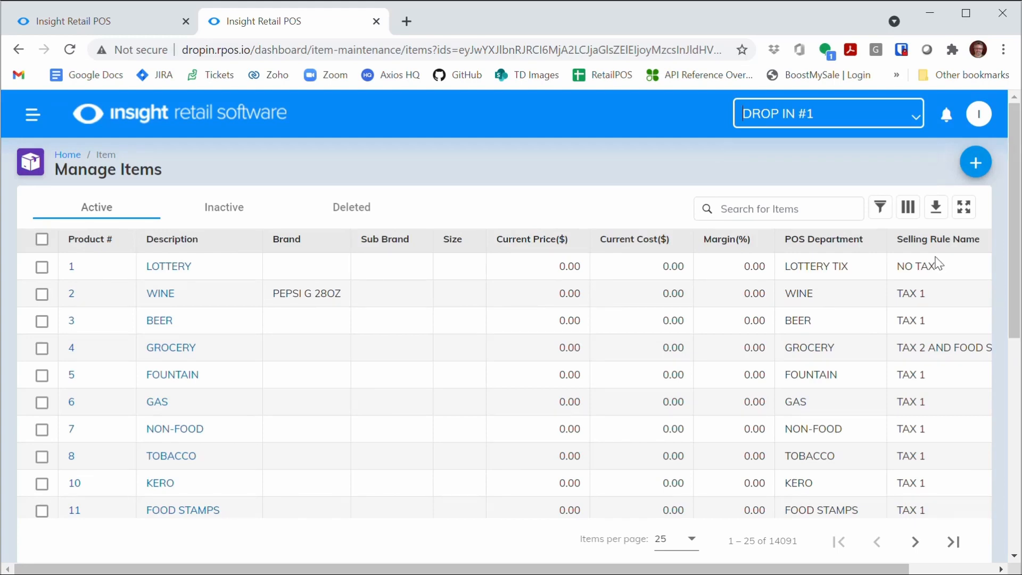
Page forward three pages through the DROP IN #1 item list.
left_click(915, 542)
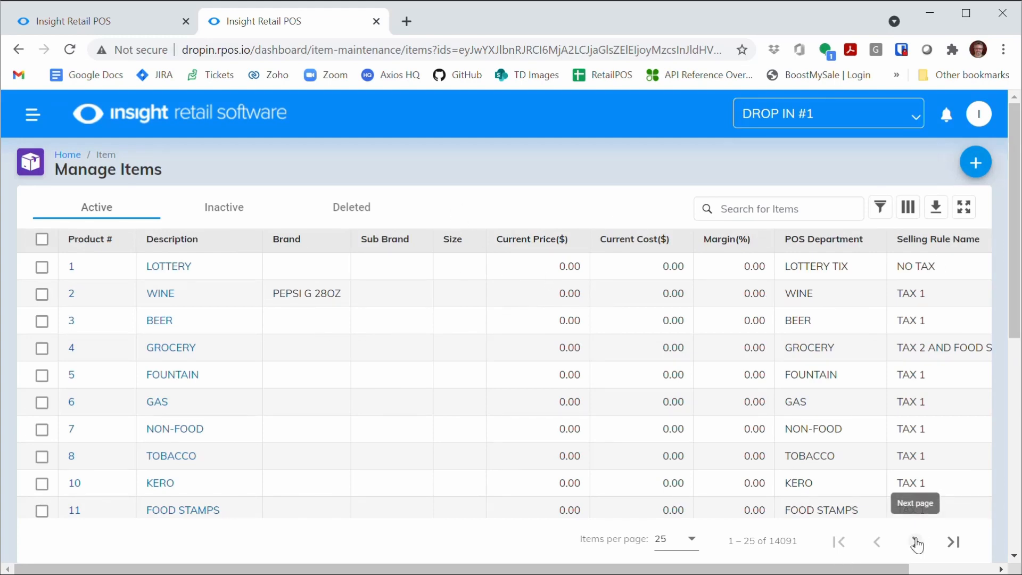
left_click(916, 542)
left_click(915, 542)
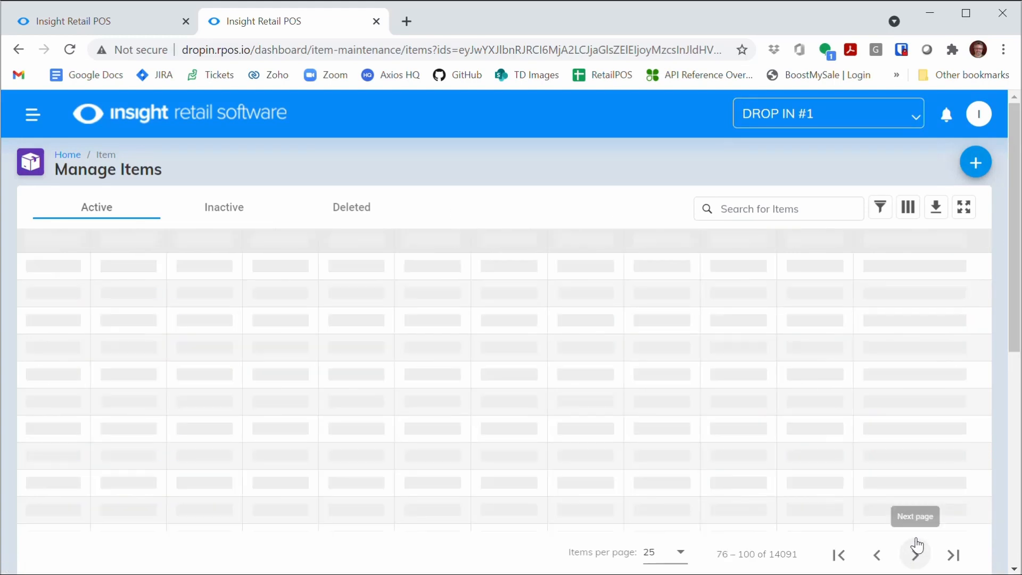
Switch the store to DROP IN #7 and back to DROP IN #1 using the store selector.
left_click(835, 113)
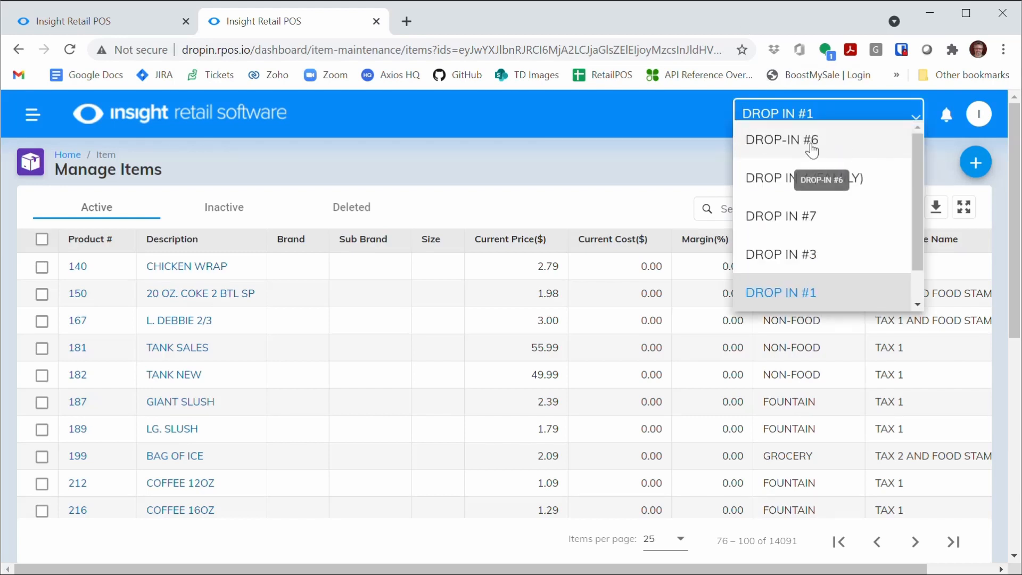
left_click(801, 293)
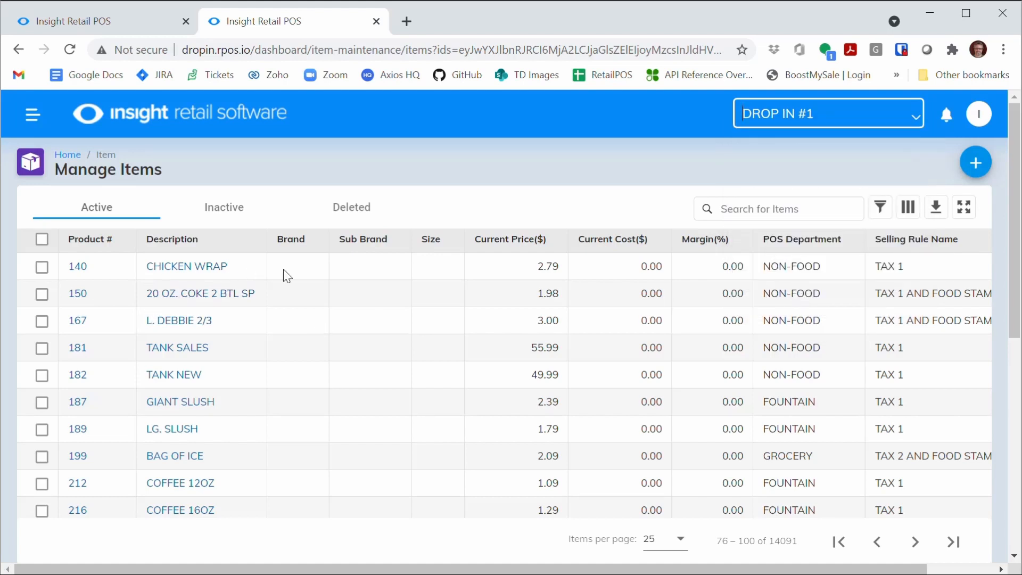
left_click(825, 119)
left_click(782, 124)
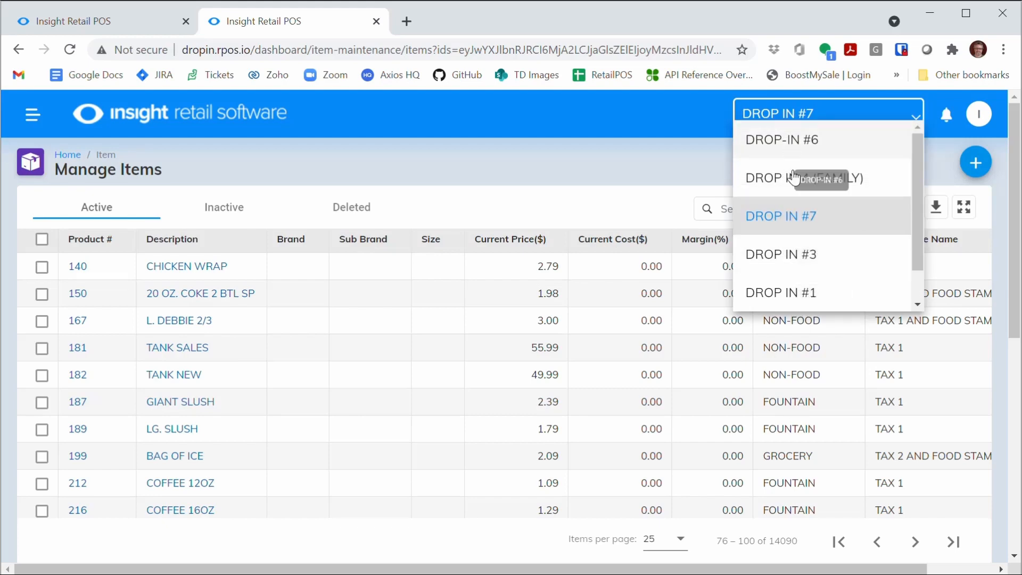
left_click(795, 290)
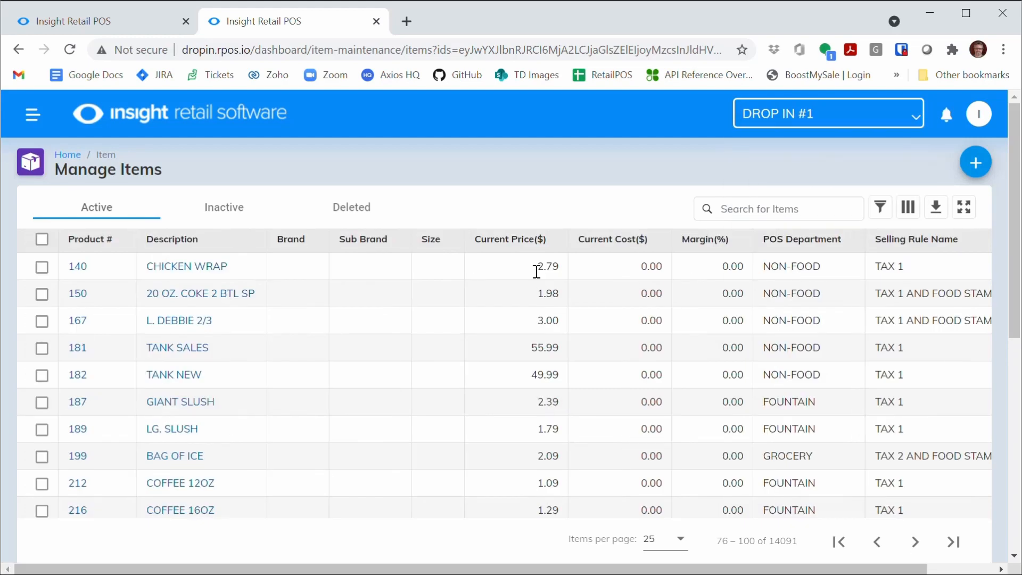